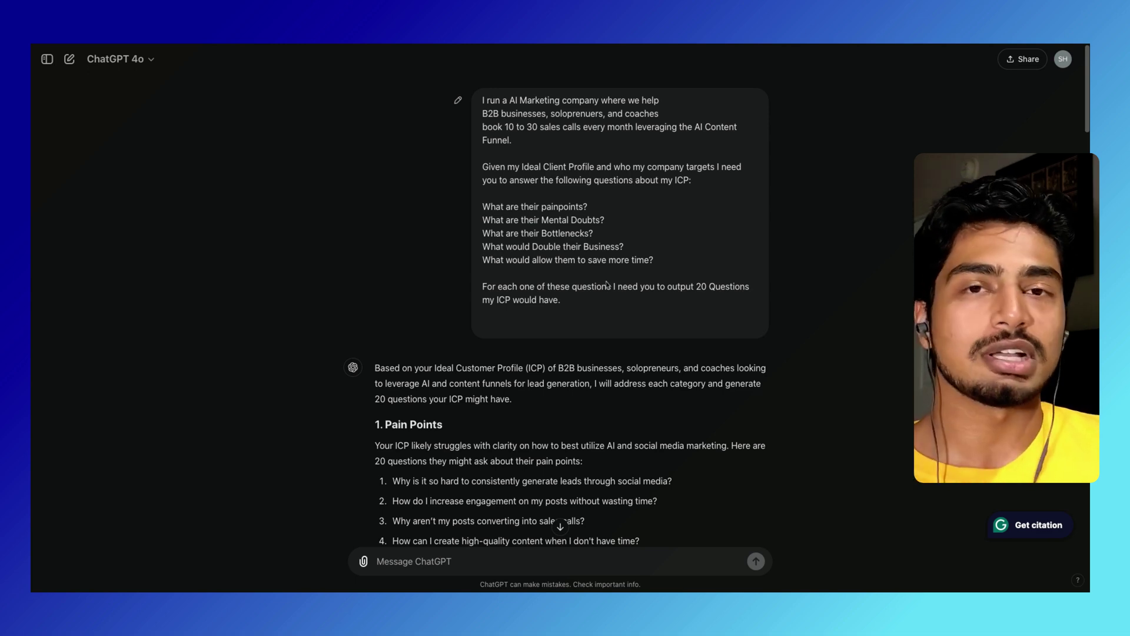
# Review the generated ICP questions, from Pain Points through What Would Double Their Business.
pyautogui.scroll(-10, 596, 401)
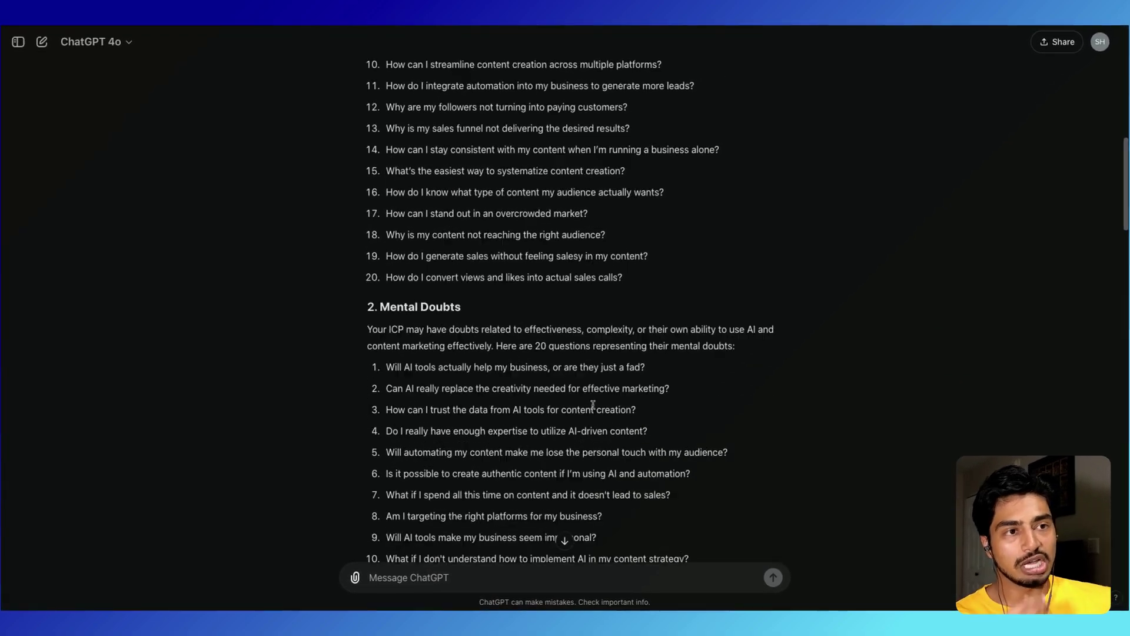
pyautogui.scroll(-15, 593, 405)
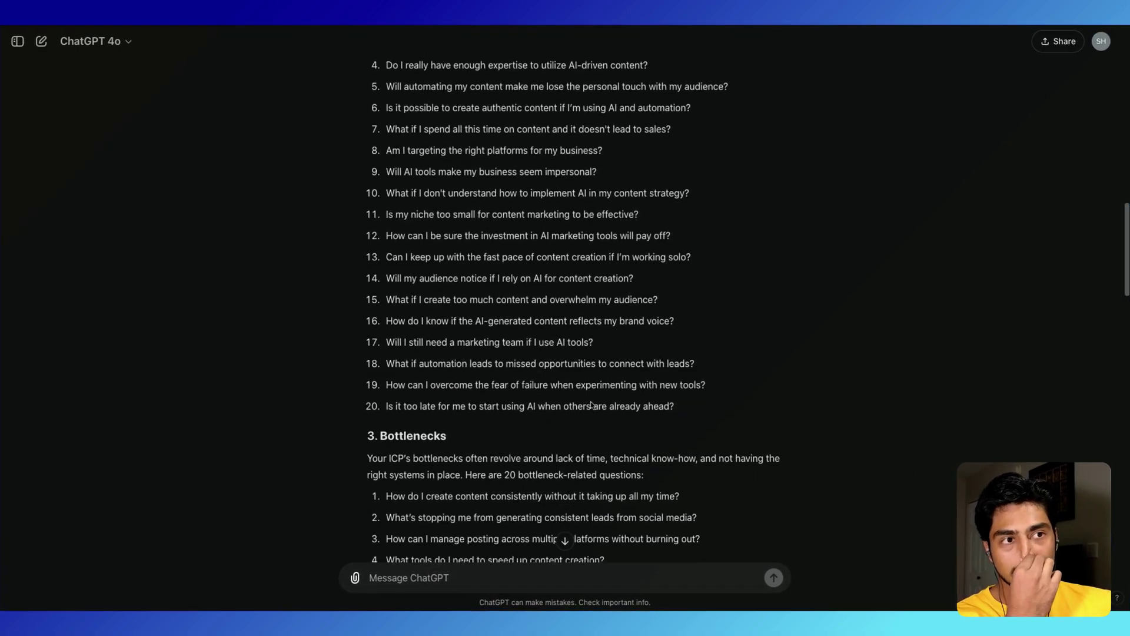
pyautogui.scroll(20, 586, 398)
pyautogui.scroll(2, 582, 393)
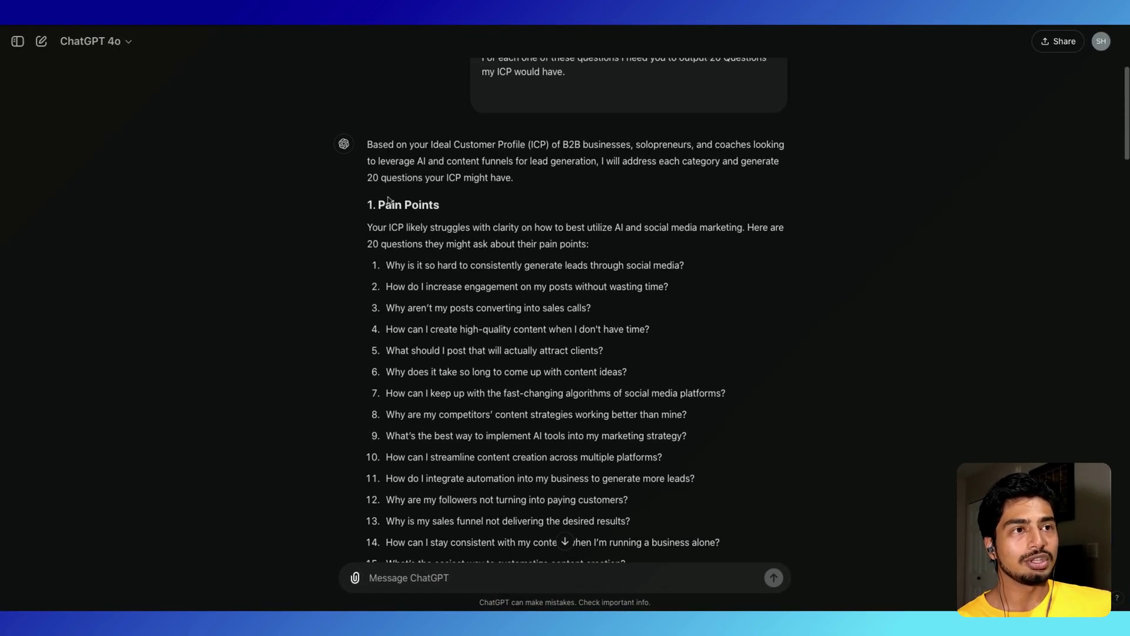
pyautogui.scroll(-10, 496, 283)
pyautogui.scroll(-20, 496, 283)
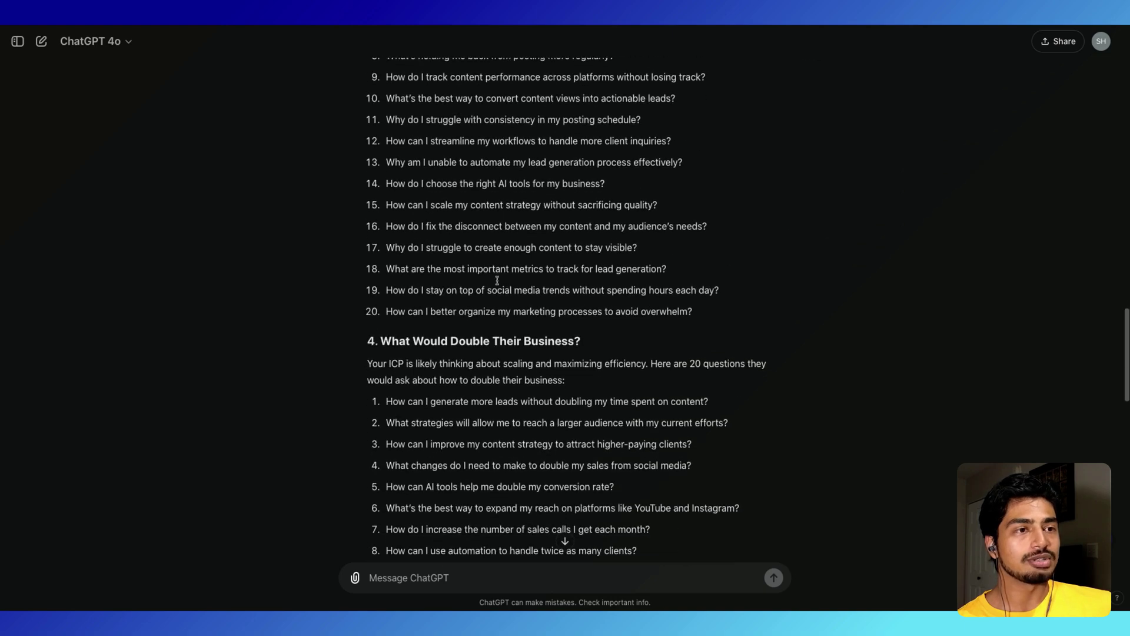
pyautogui.scroll(20, 619, 324)
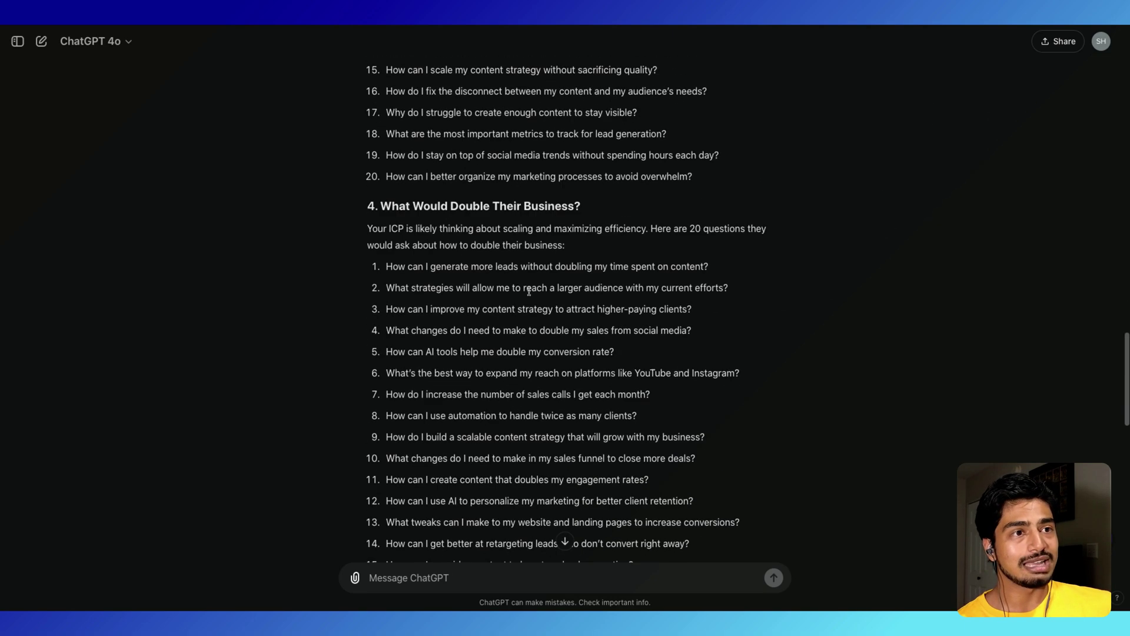
pyautogui.scroll(6, 527, 293)
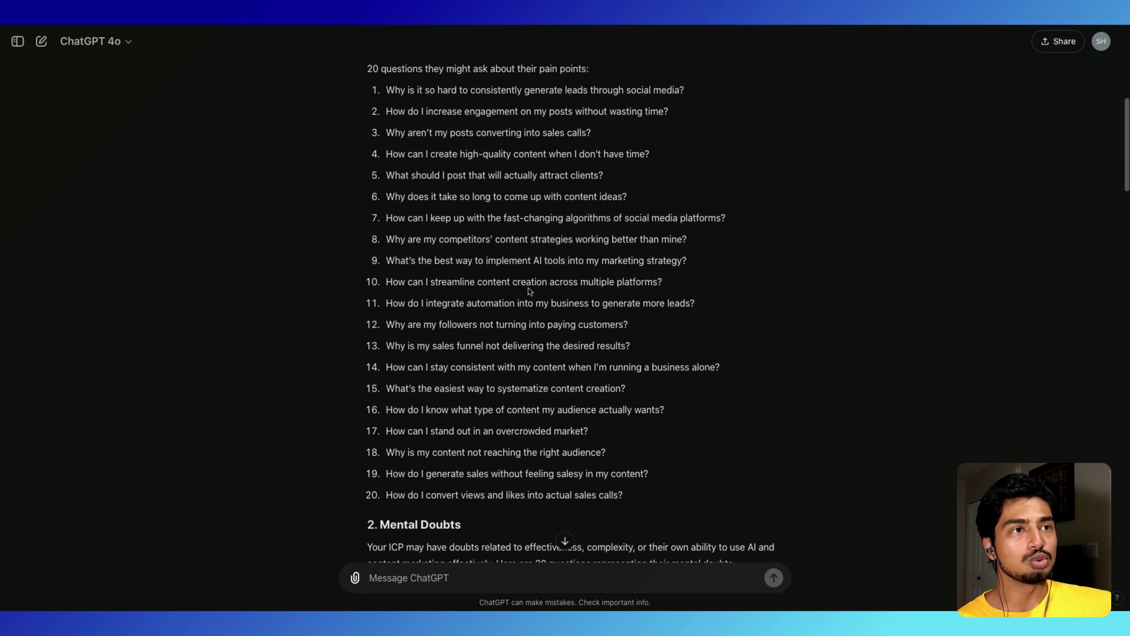
pyautogui.scroll(-1, 531, 269)
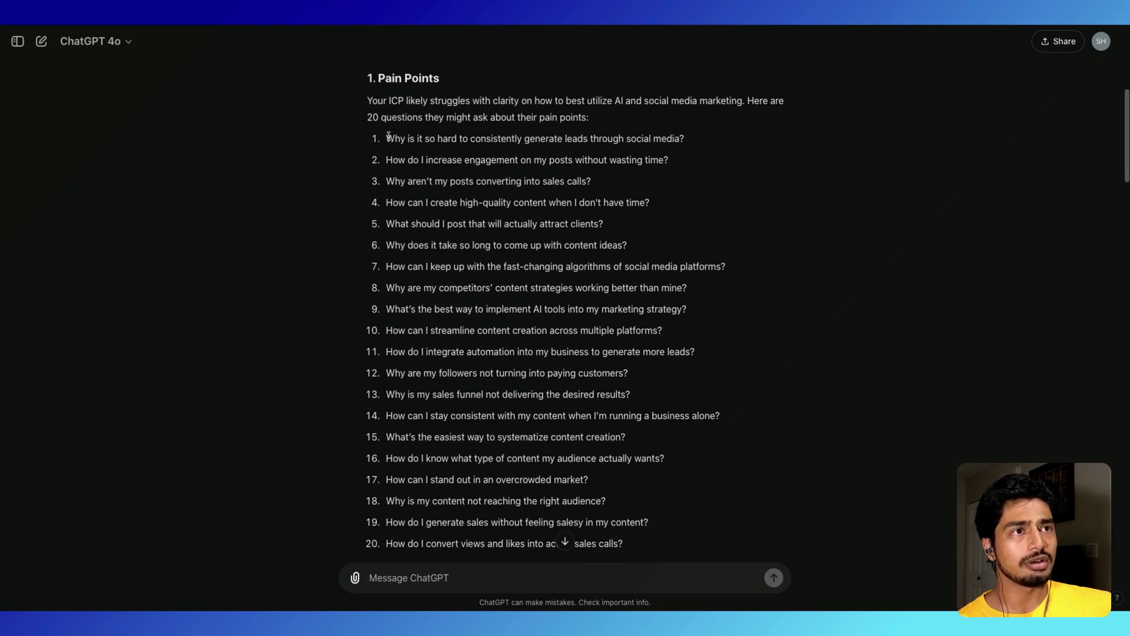
# Copy all 20 questions listed under Pain Points in the response.
pyautogui.moveTo(387, 141); pyautogui.dragTo(623, 546)
pyautogui.hotkey('ctrl', 'c')
pyautogui.scroll(-3, 384, 141)
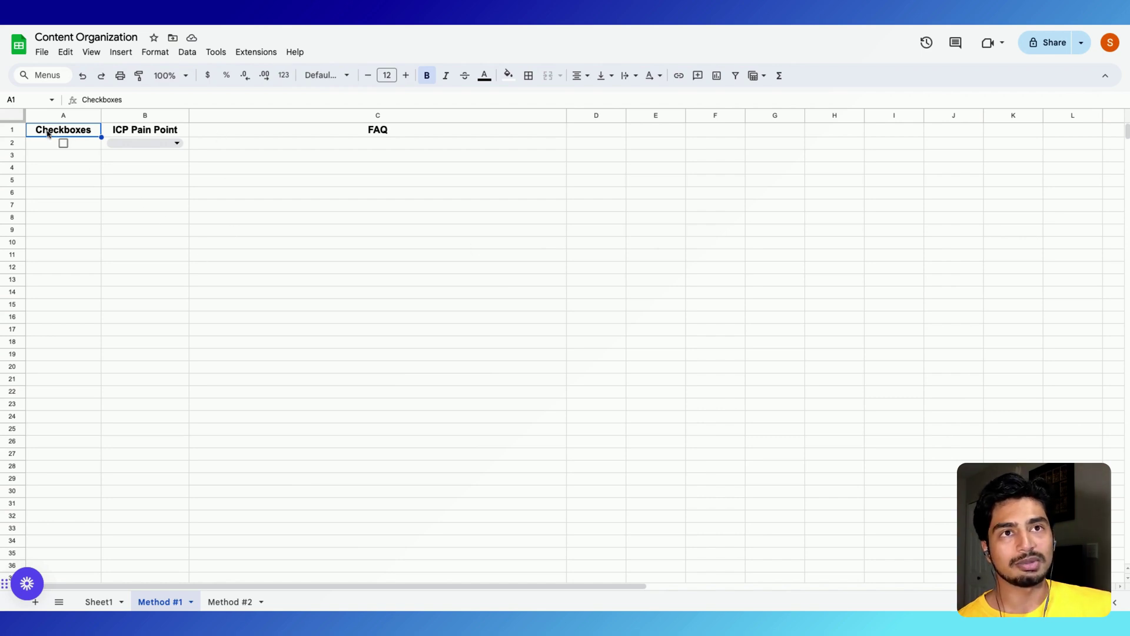
# In Google Sheets, paste the copied questions into the FAQ column of the Method #1 sheet, starting at C2.
pyautogui.click(139, 132)
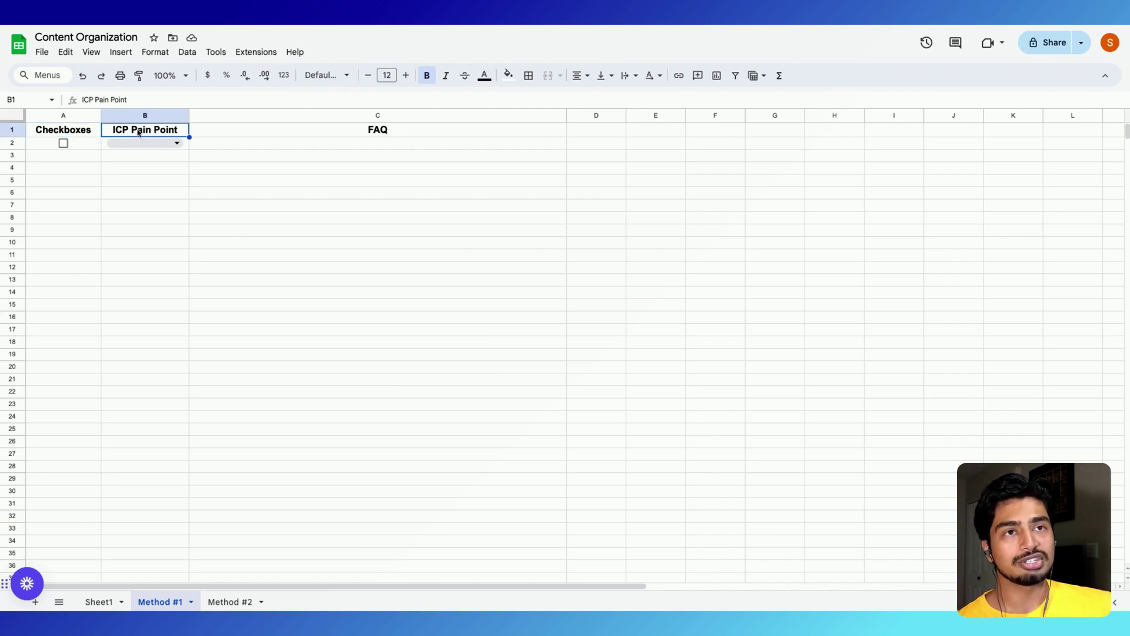
pyautogui.click(186, 144)
pyautogui.click(384, 136)
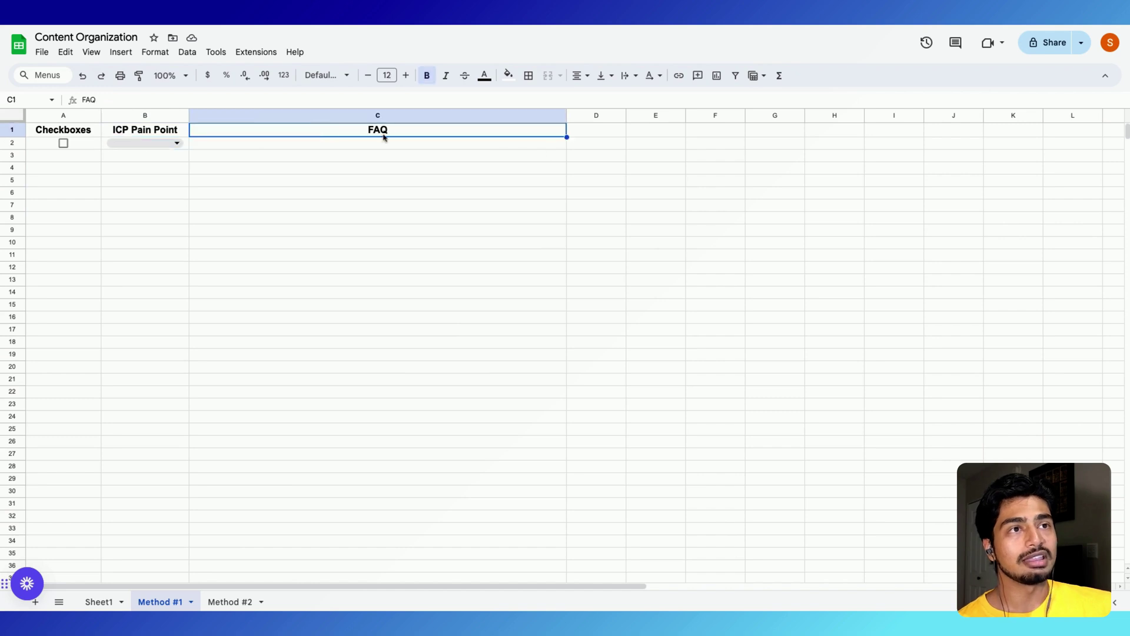
pyautogui.click(270, 147)
pyautogui.hotkey('shift', 'Down')
pyautogui.hotkey('shift', 'Down')
pyautogui.hotkey('shift', 'Down')
pyautogui.hotkey('shift', 'Down')
pyautogui.hotkey('shift', 'Down')
pyautogui.hotkey('shift', 'Down')
pyautogui.hotkey('shift', 'Down')
pyautogui.hotkey('shift', 'Down')
pyautogui.hotkey('shift', 'Down')
pyautogui.hotkey('shift', 'Down')
pyautogui.hotkey('shift', 'Down')
pyautogui.hotkey('shift', 'Down')
pyautogui.hotkey('shift', 'Down')
pyautogui.hotkey('shift', 'Down')
pyautogui.hotkey('shift', 'Down')
pyautogui.hotkey('shift', 'Down')
pyautogui.hotkey('shift', 'Down')
pyautogui.hotkey('shift', 'Down')
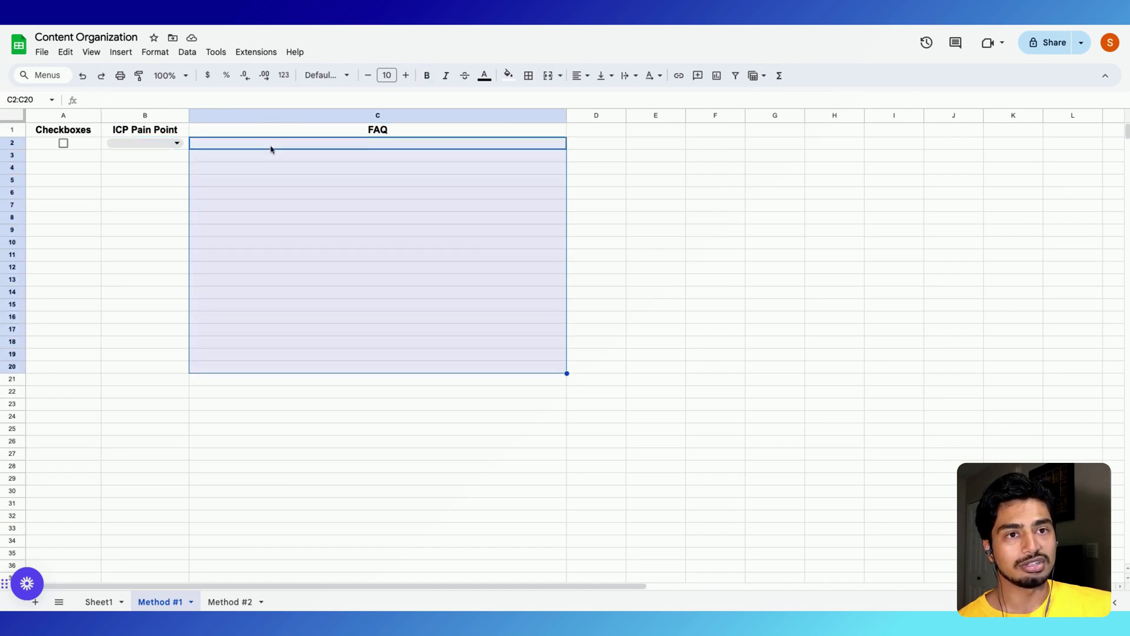
pyautogui.rightClick(272, 320)
pyautogui.click(328, 245)
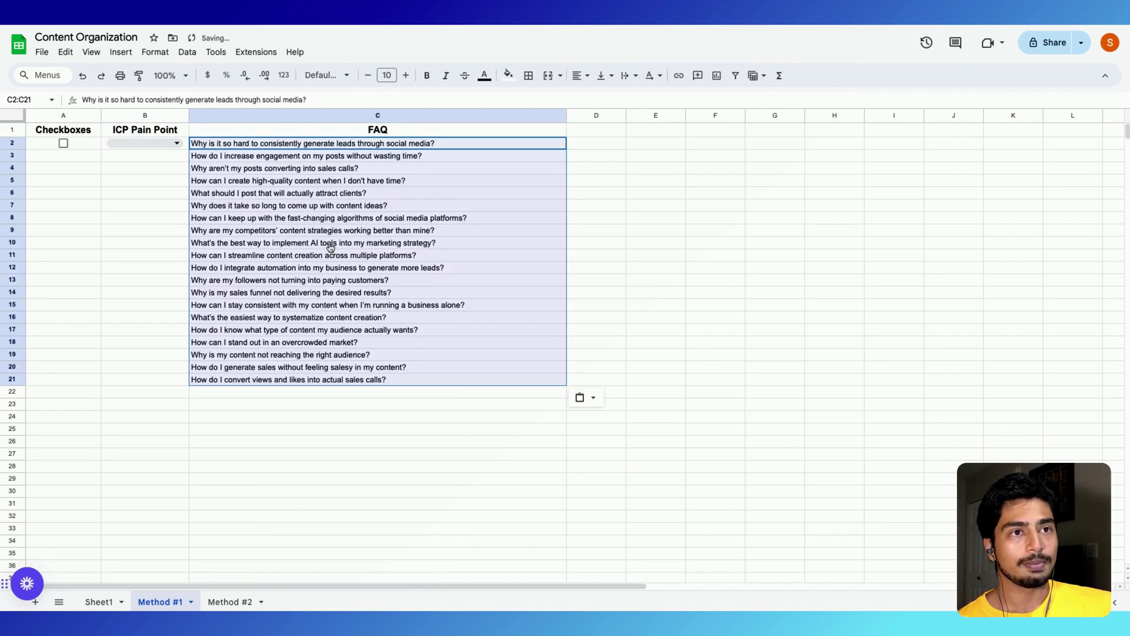
# Set the ICP Pain Point category in B2 to Pain Point and fill it down to B21.
pyautogui.click(145, 389)
pyautogui.click(159, 144)
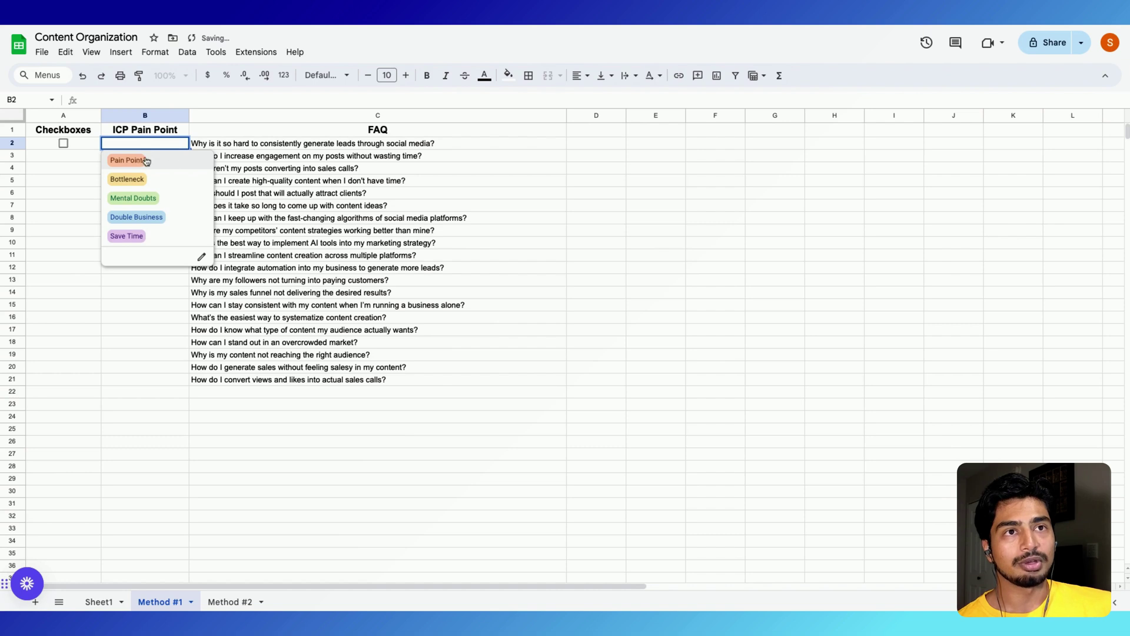
pyautogui.click(127, 160)
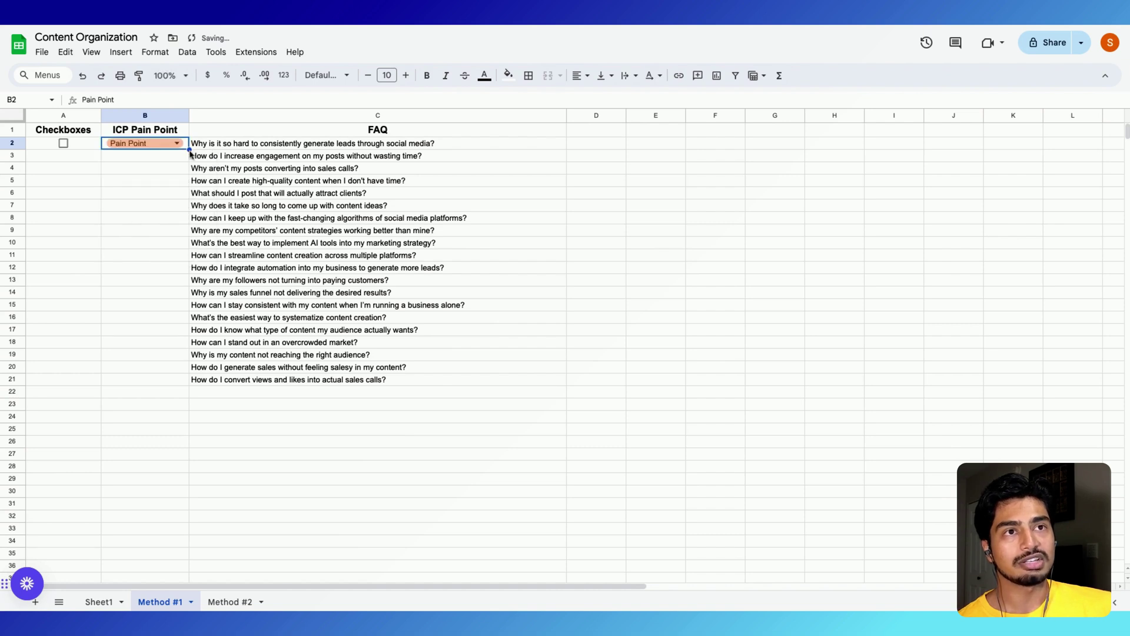
pyautogui.moveTo(189, 150); pyautogui.dragTo(168, 380)
pyautogui.click(166, 393)
# Insert a dropdown in cell B26 and look at the category options of the existing dropdown in B2.
pyautogui.click(141, 441)
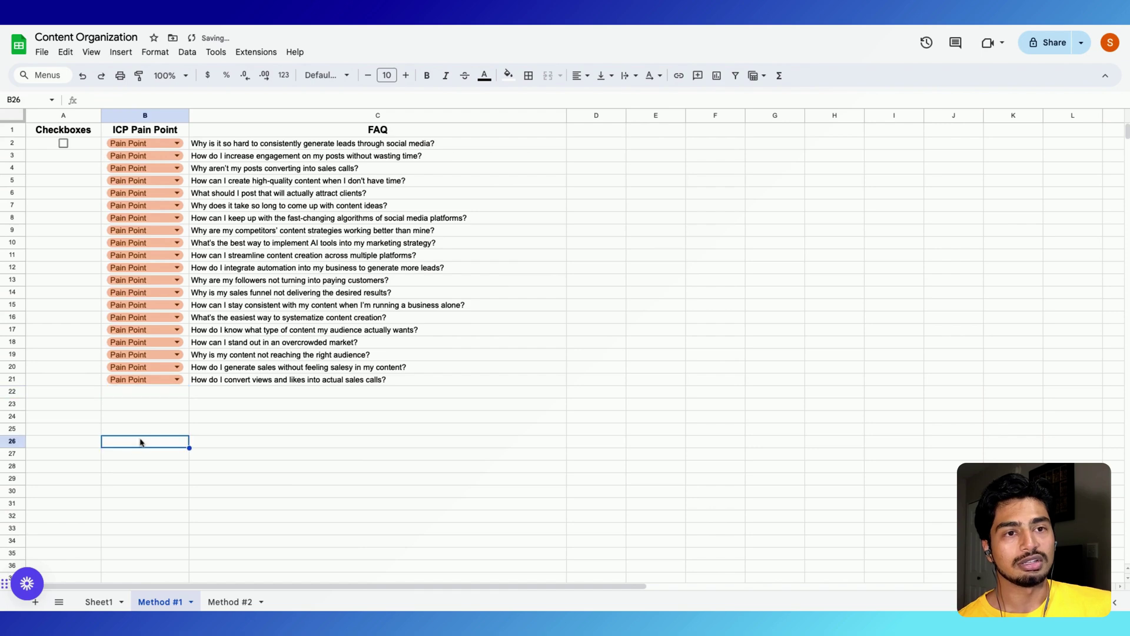
pyautogui.click(121, 52)
pyautogui.moveTo(155, 52)
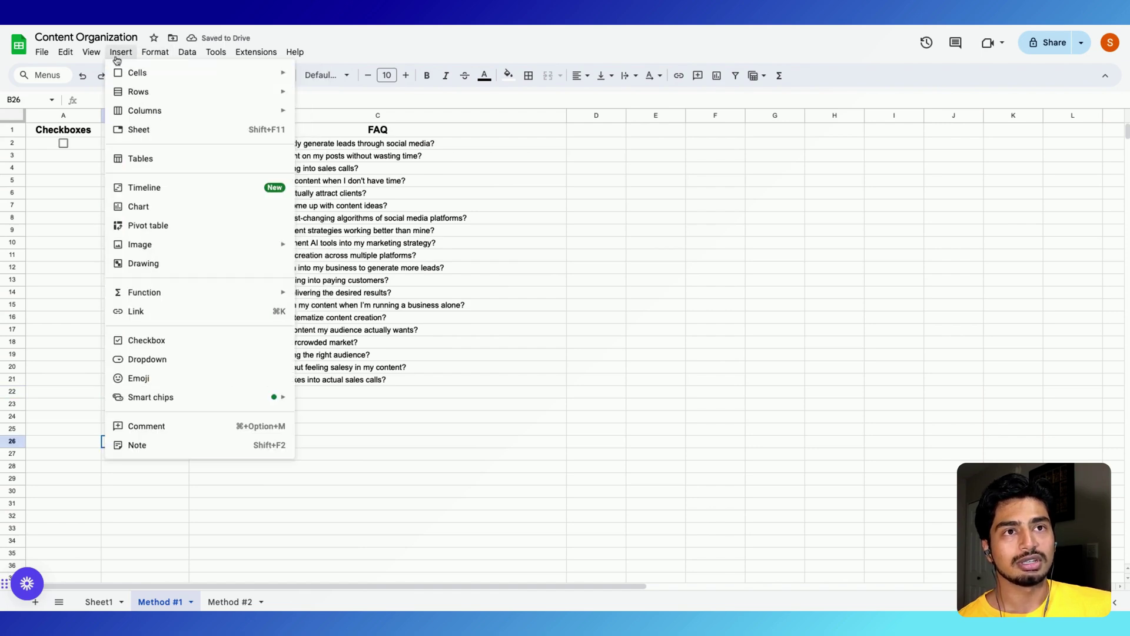
pyautogui.click(148, 360)
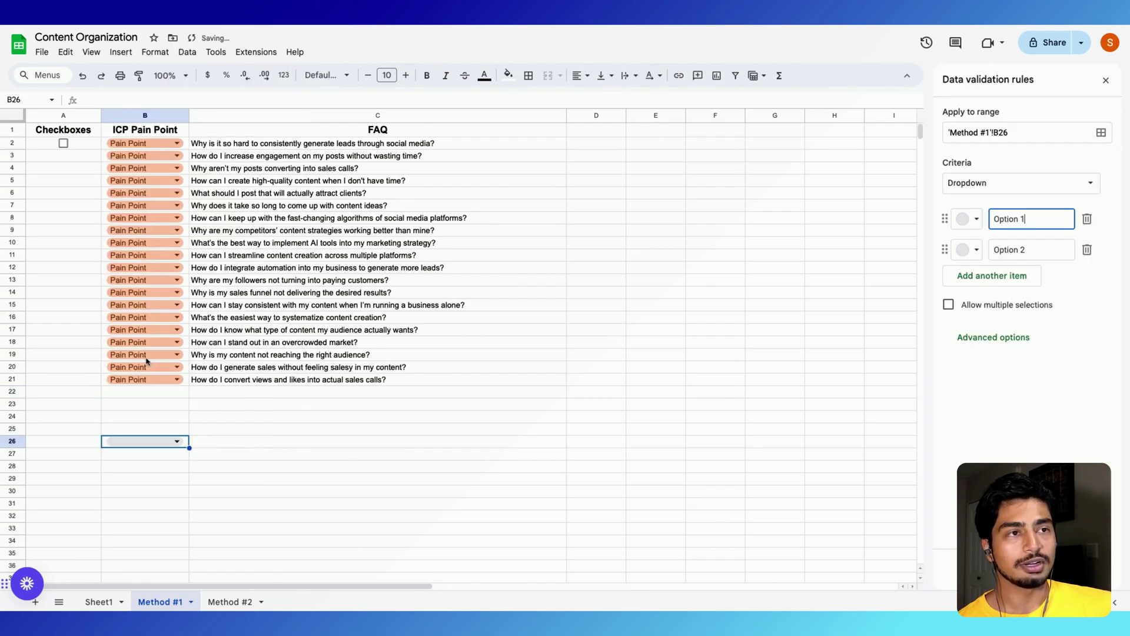
pyautogui.press('Return')
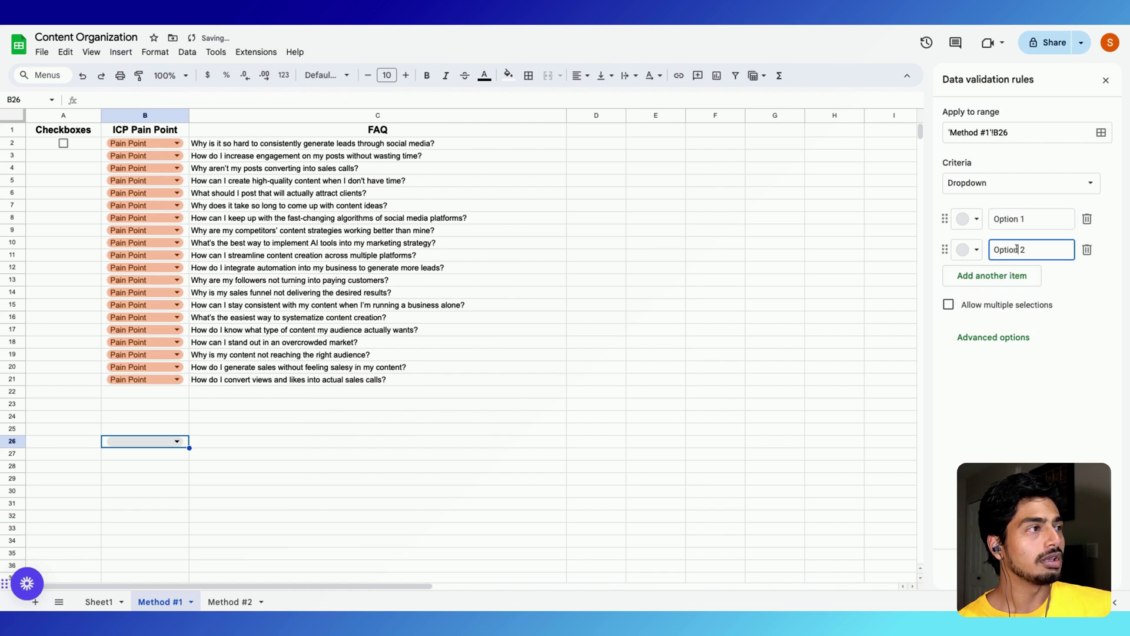
pyautogui.click(178, 143)
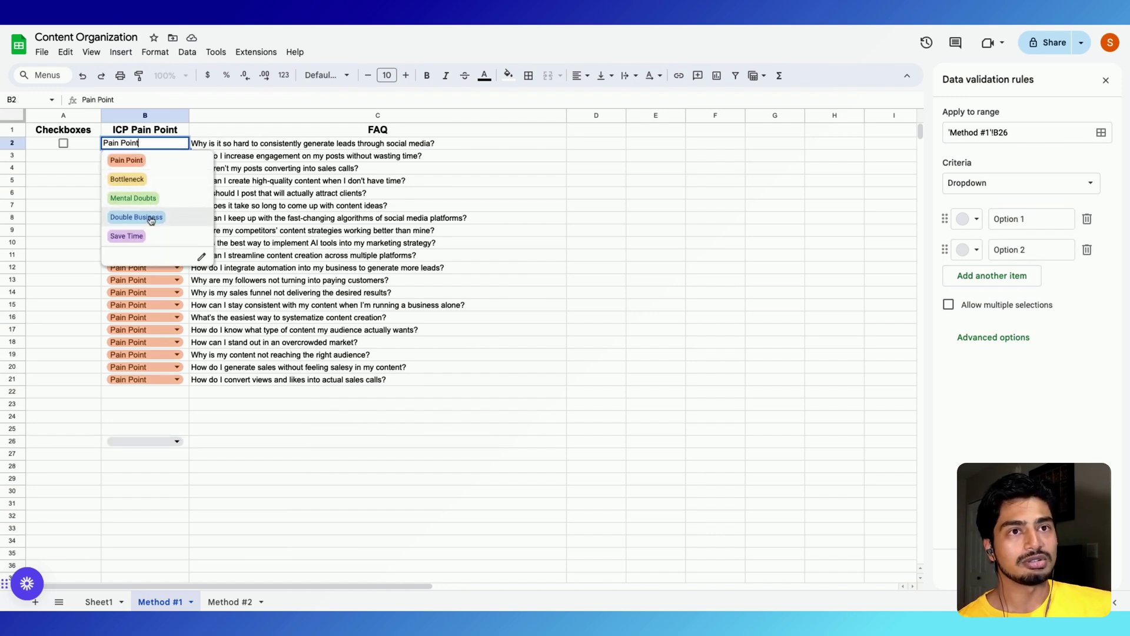
pyautogui.click(715, 391)
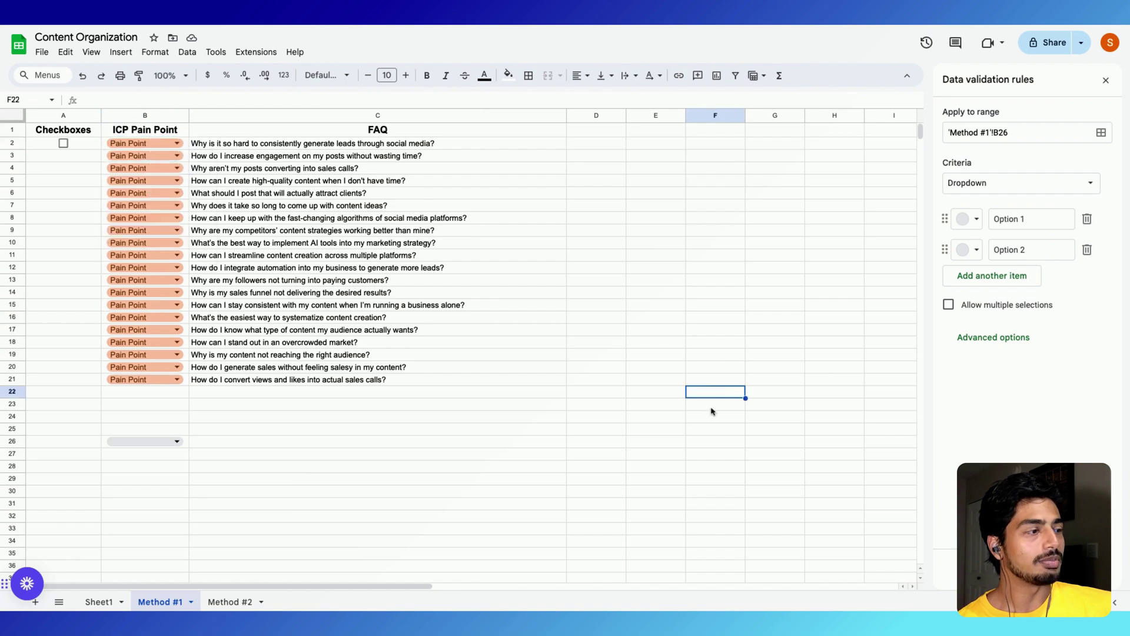
pyautogui.click(1106, 80)
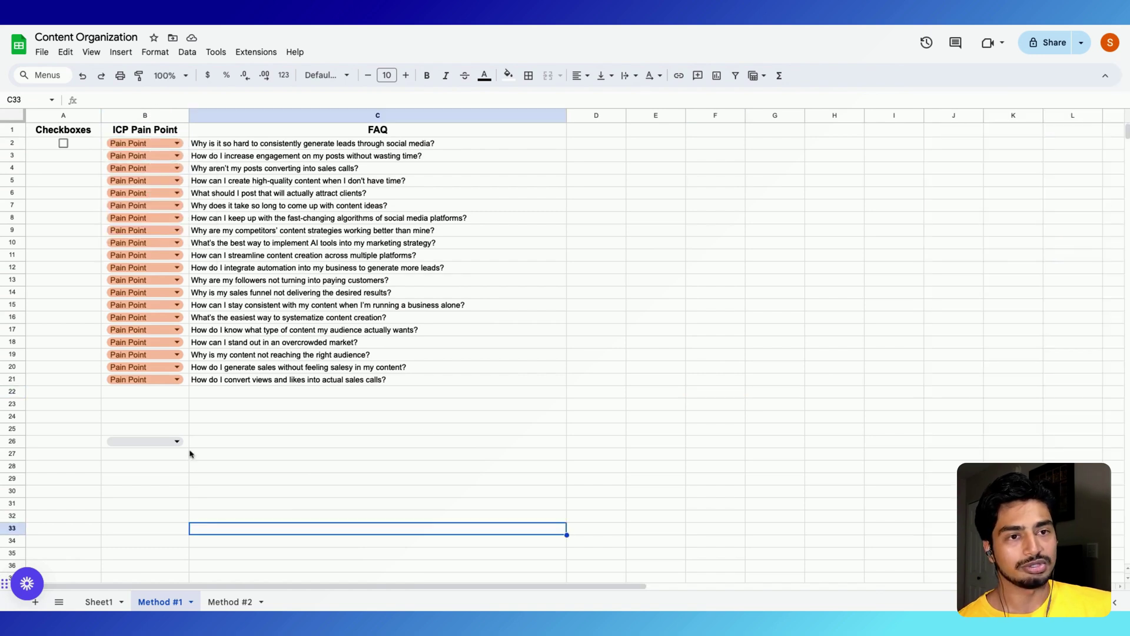
# Tick the checkbox in A2 and clear it again.
pyautogui.click(66, 158)
pyautogui.click(121, 52)
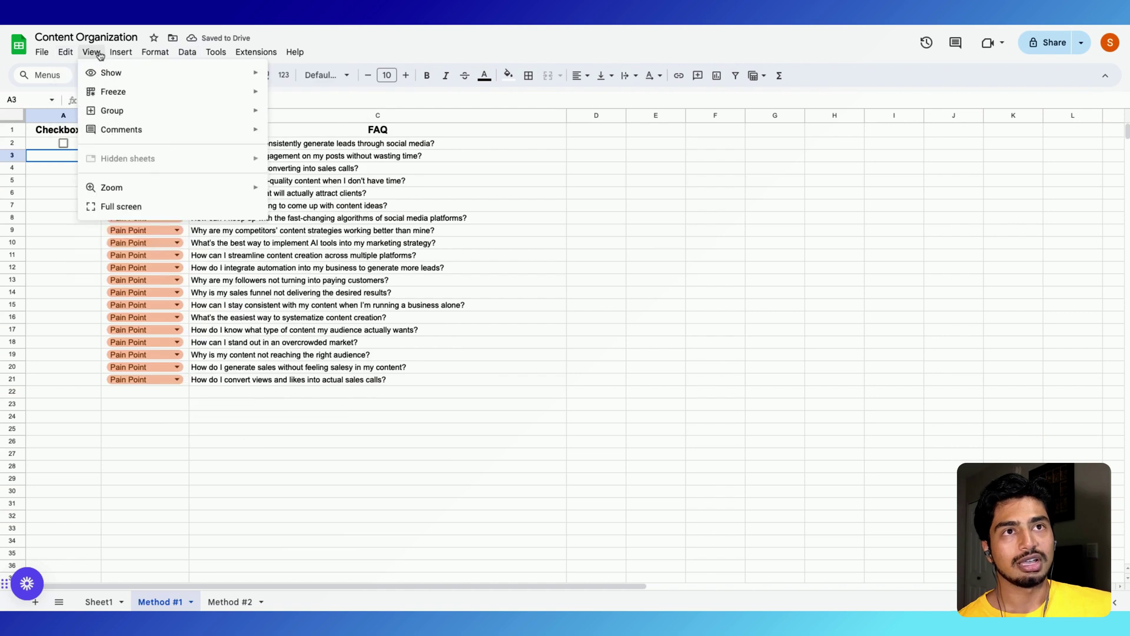
pyautogui.click(76, 304)
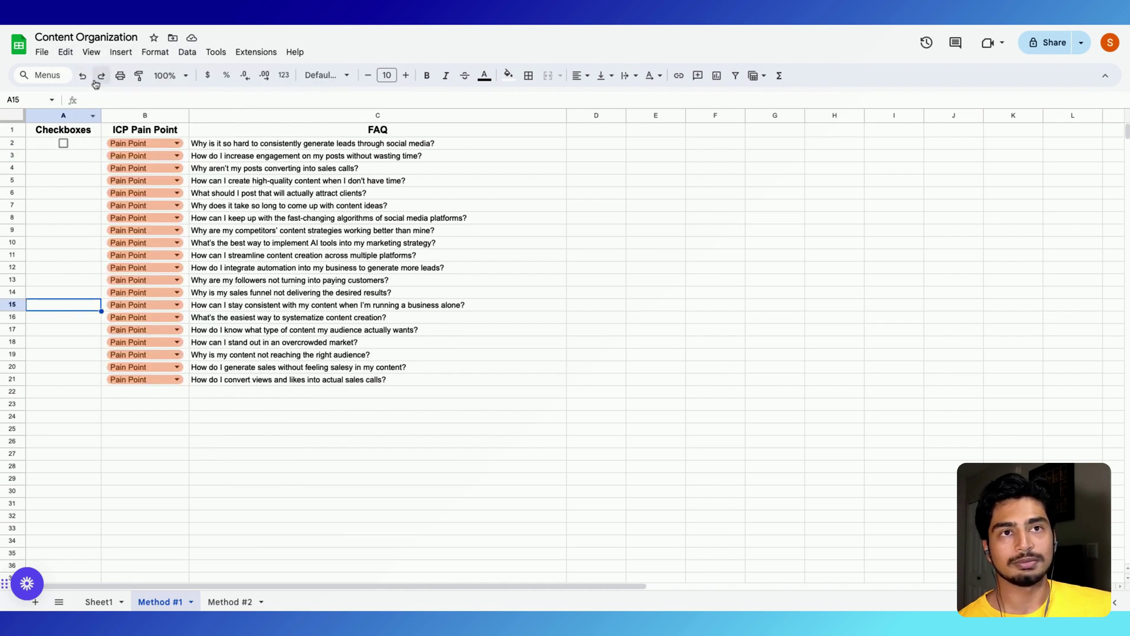
pyautogui.click(65, 145)
pyautogui.click(64, 144)
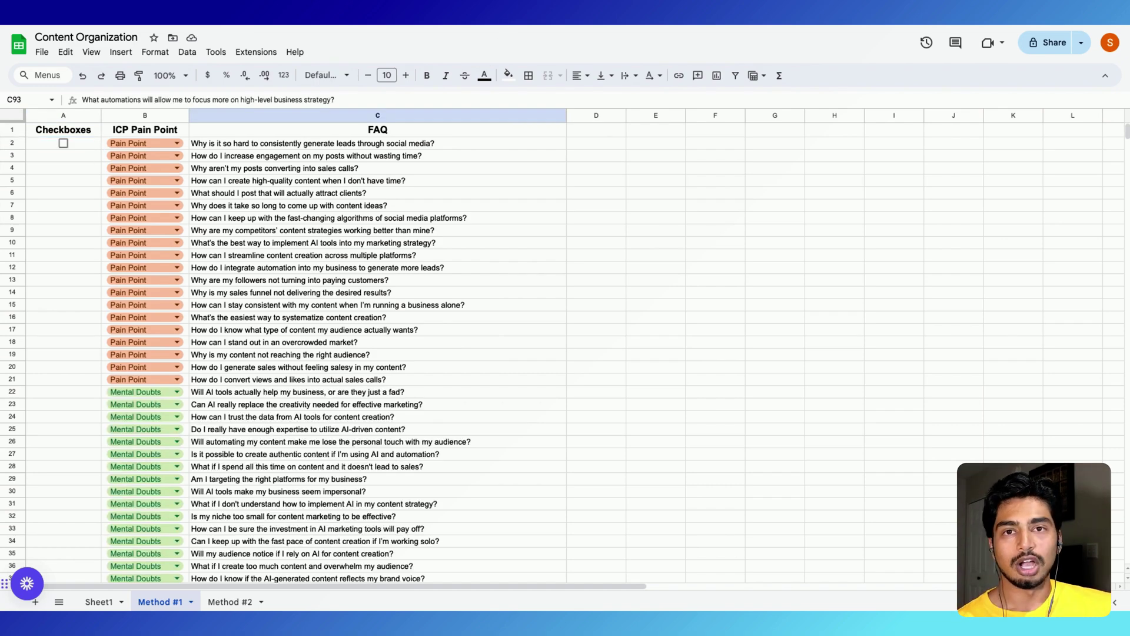
# Look through the full FAQ list across all ICP categories, from Pain Point down to Save Time.
pyautogui.scroll(-15, 377, 353)
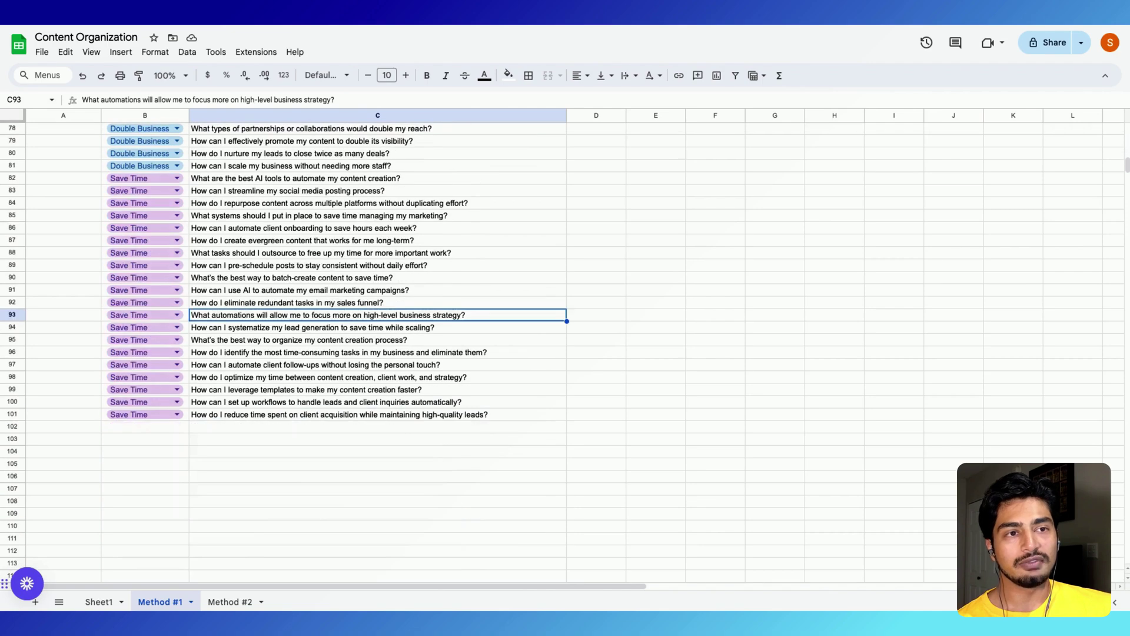
pyautogui.scroll(3, 377, 354)
pyautogui.scroll(-5, 247, 559)
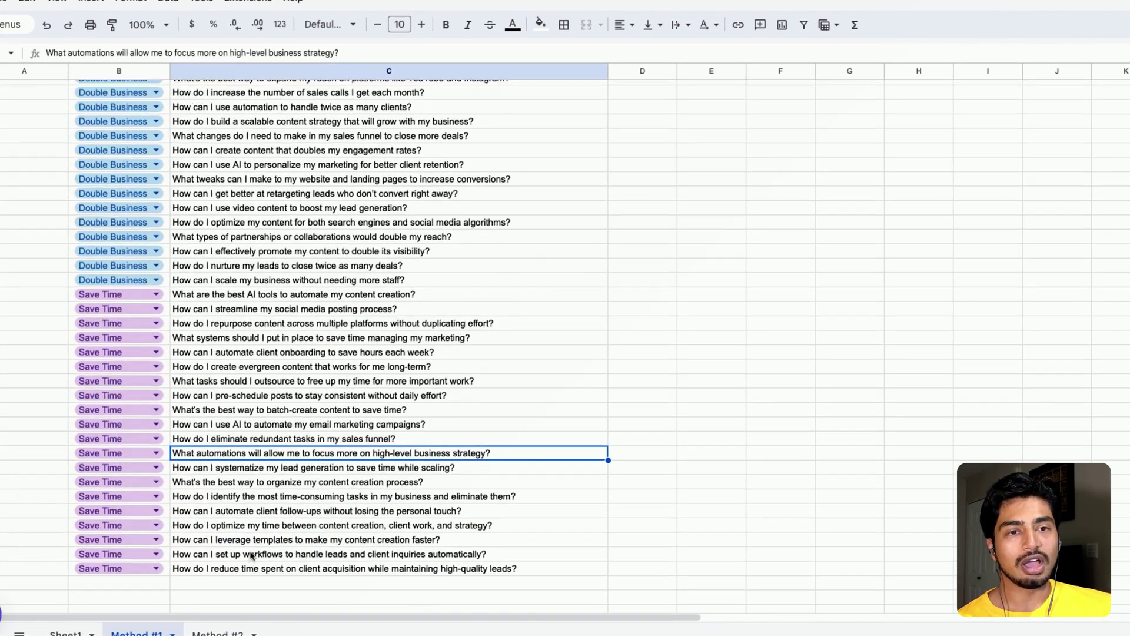
pyautogui.scroll(10, 253, 547)
pyautogui.scroll(7, 254, 542)
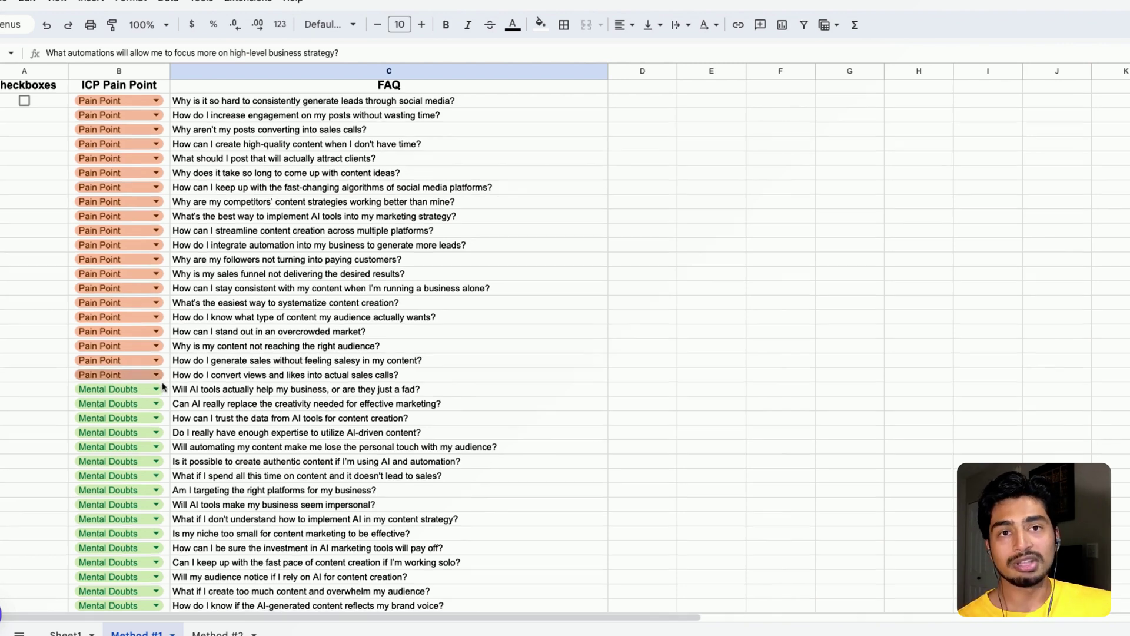
pyautogui.scroll(-8, 176, 471)
pyautogui.scroll(-8, 176, 474)
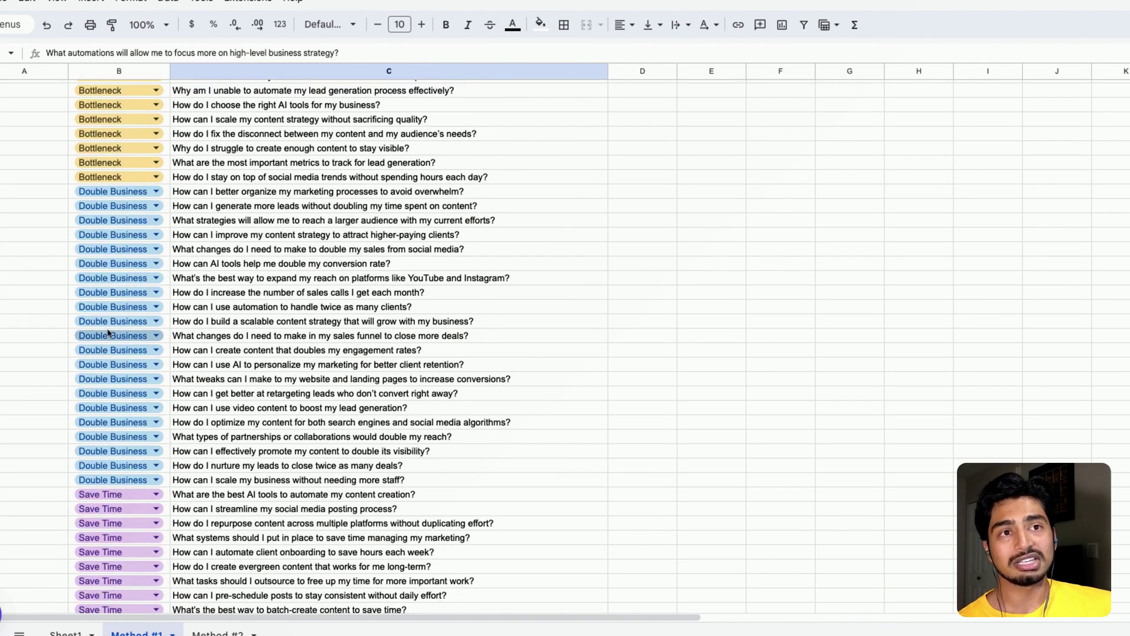
pyautogui.scroll(-4, 278, 386)
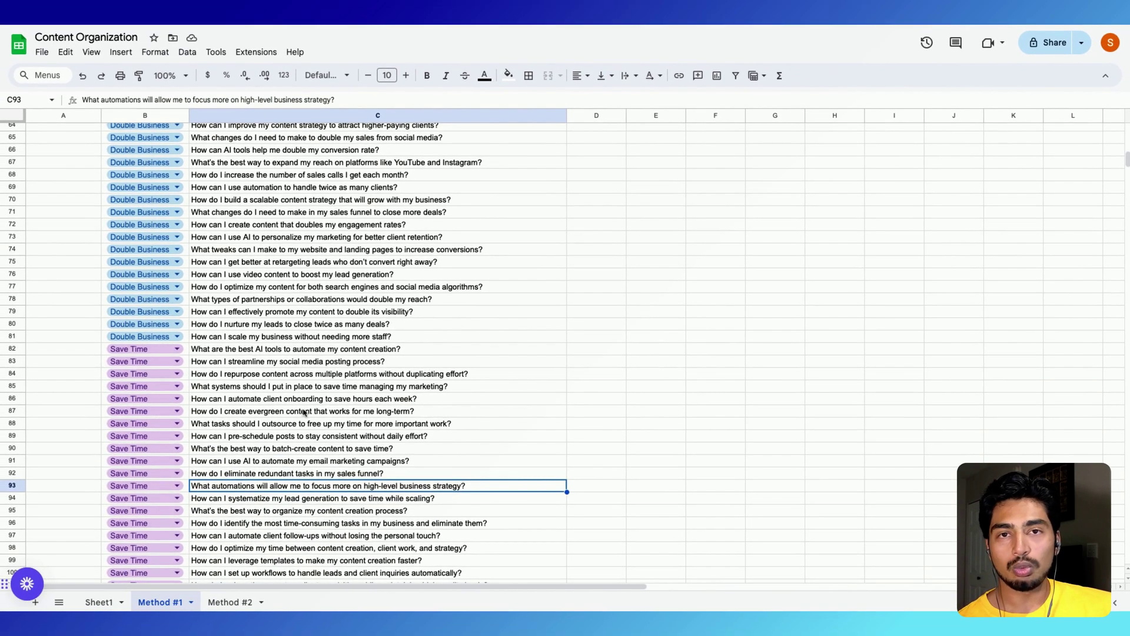
pyautogui.scroll(-3, 304, 414)
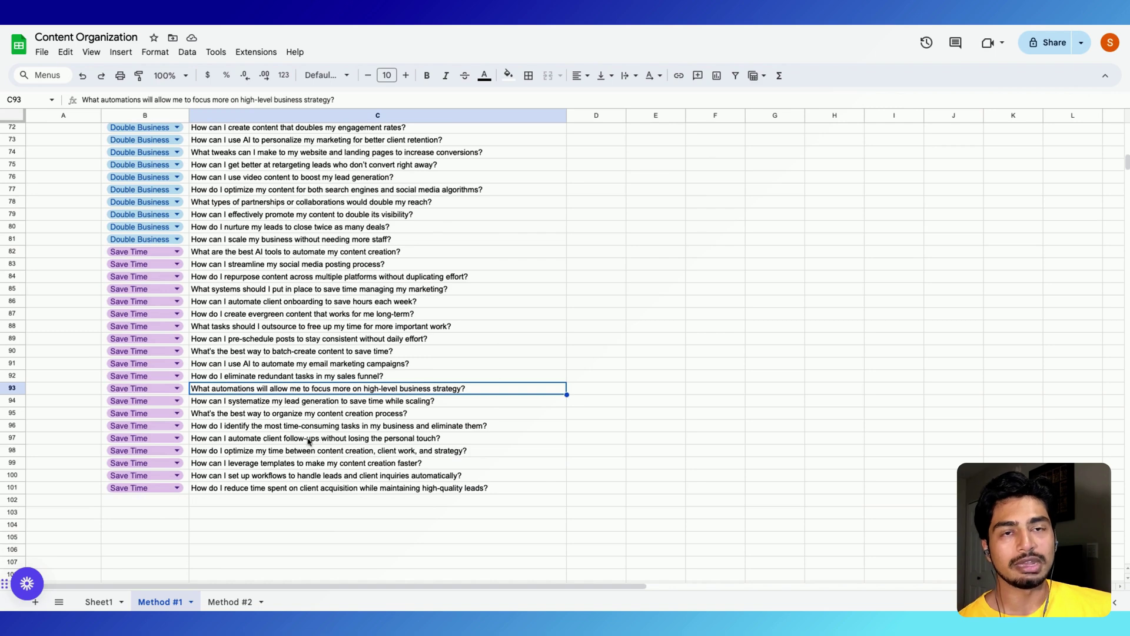
pyautogui.click(370, 28)
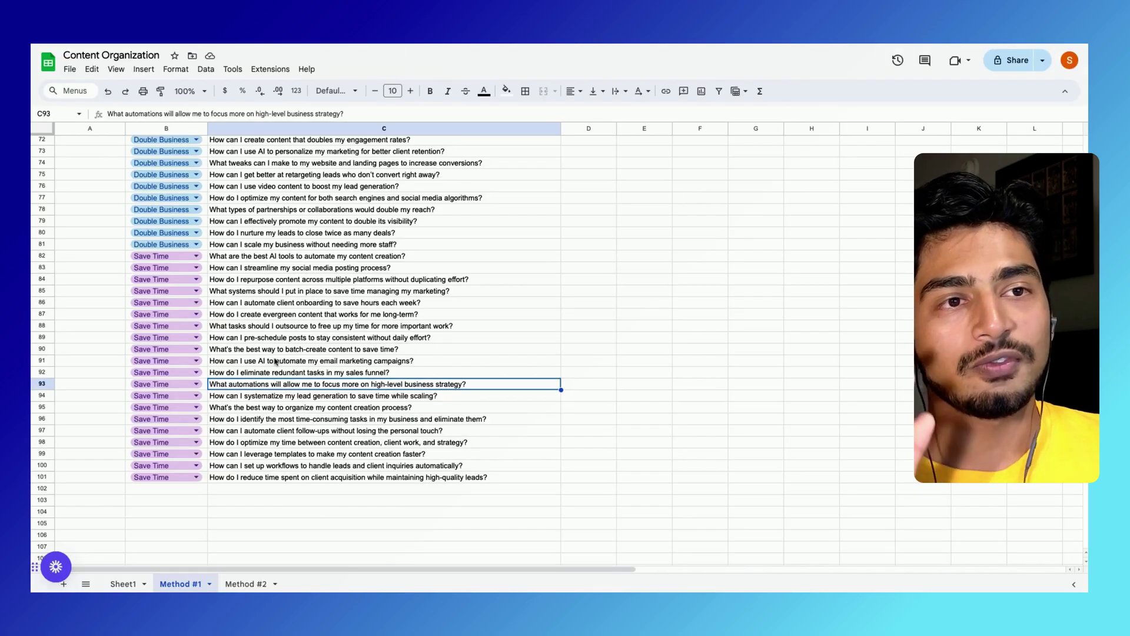
# Examine the Mental Doubts, Bottleneck, Double Business and Save Time questions as possible content topics.
pyautogui.scroll(2, 303, 340)
pyautogui.scroll(10, 303, 339)
pyautogui.click(303, 338)
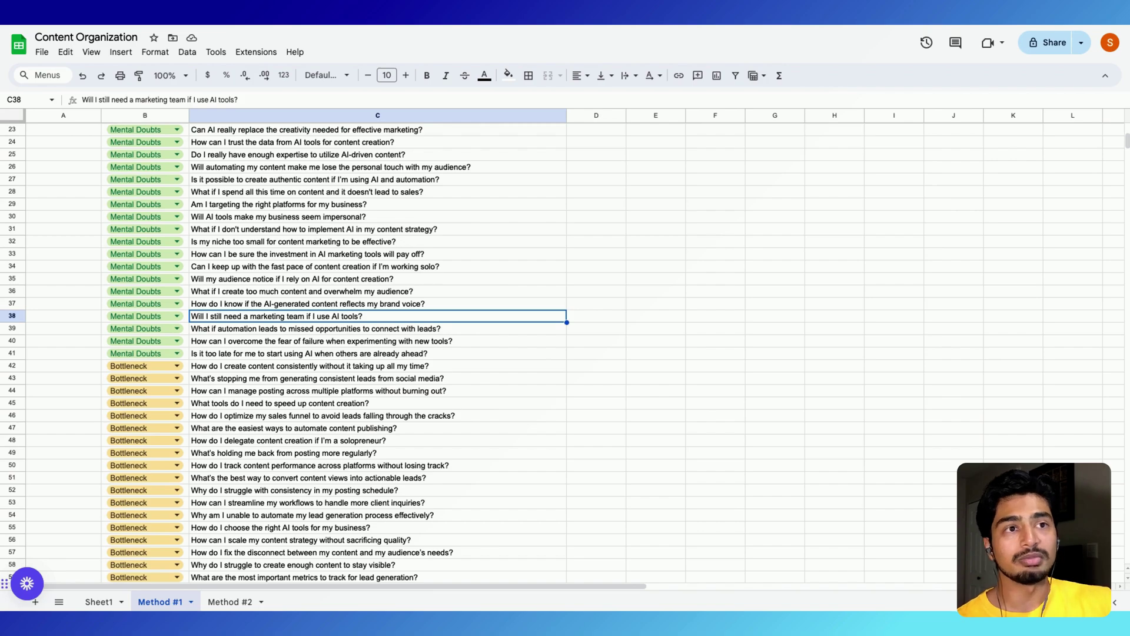
pyautogui.scroll(-10, 406, 321)
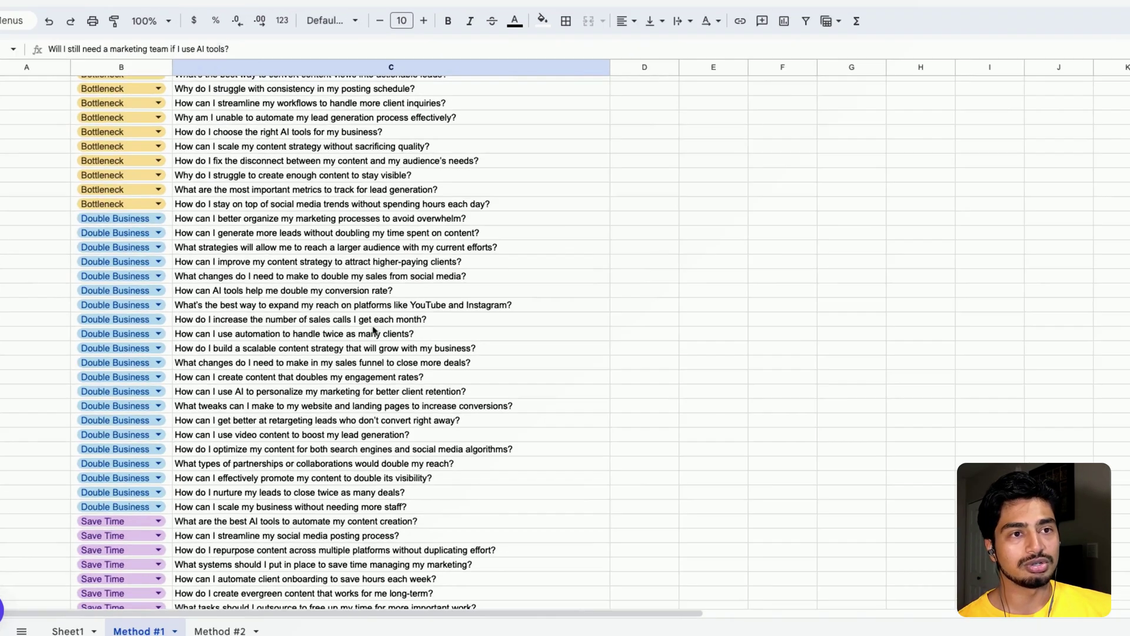
pyautogui.click(206, 310)
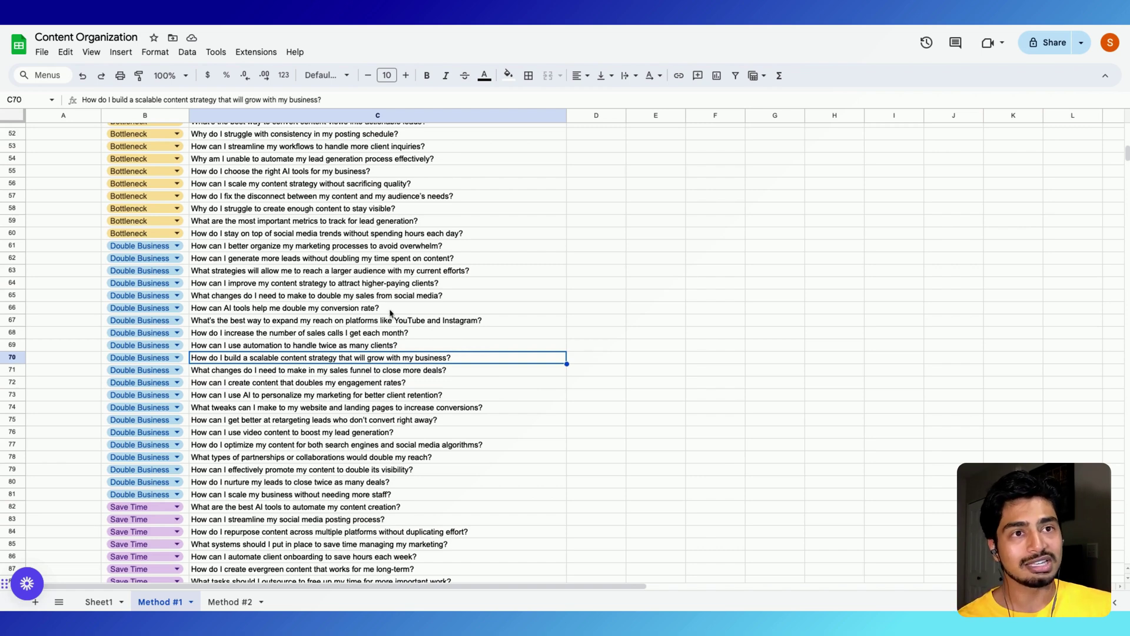
pyautogui.scroll(-6, 377, 321)
pyautogui.scroll(-1, 371, 319)
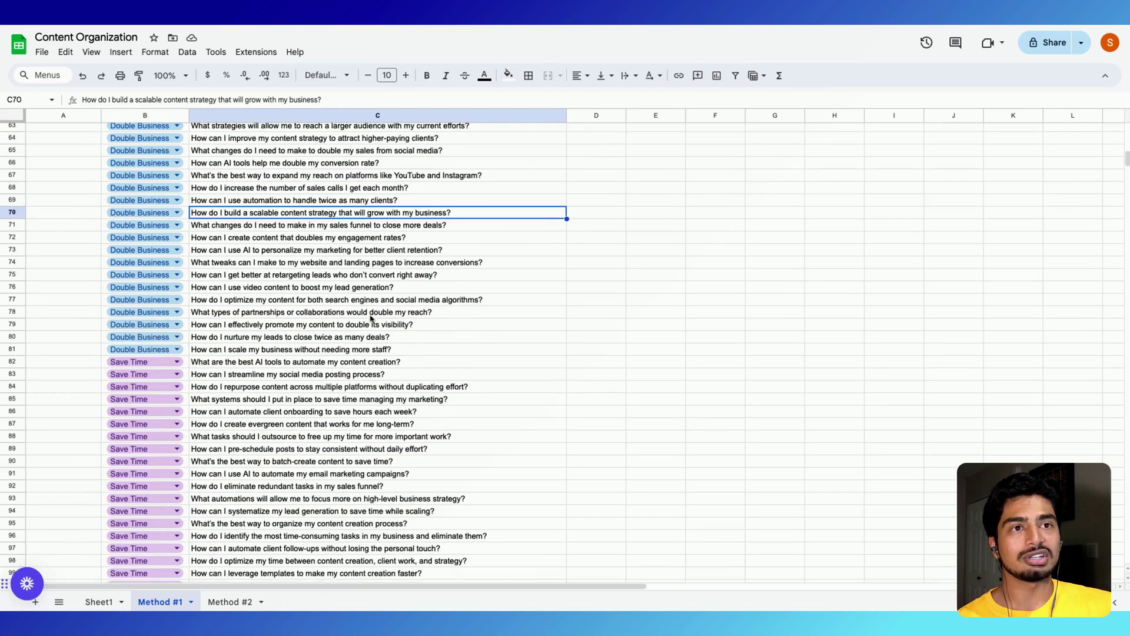
# Look over the Save Time questions and return to the Pain Point questions at the start of the FAQ list.
pyautogui.click(314, 488)
pyautogui.moveTo(313, 488); pyautogui.dragTo(306, 154)
pyautogui.click(283, 277)
pyautogui.scroll(20, 278, 287)
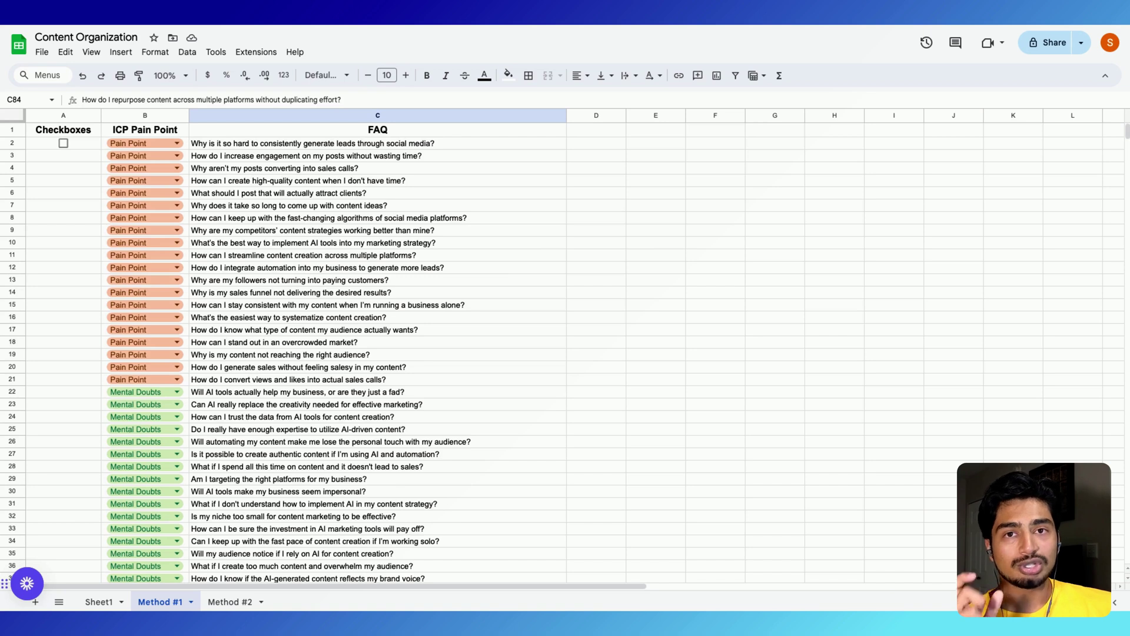
pyautogui.click(329, 280)
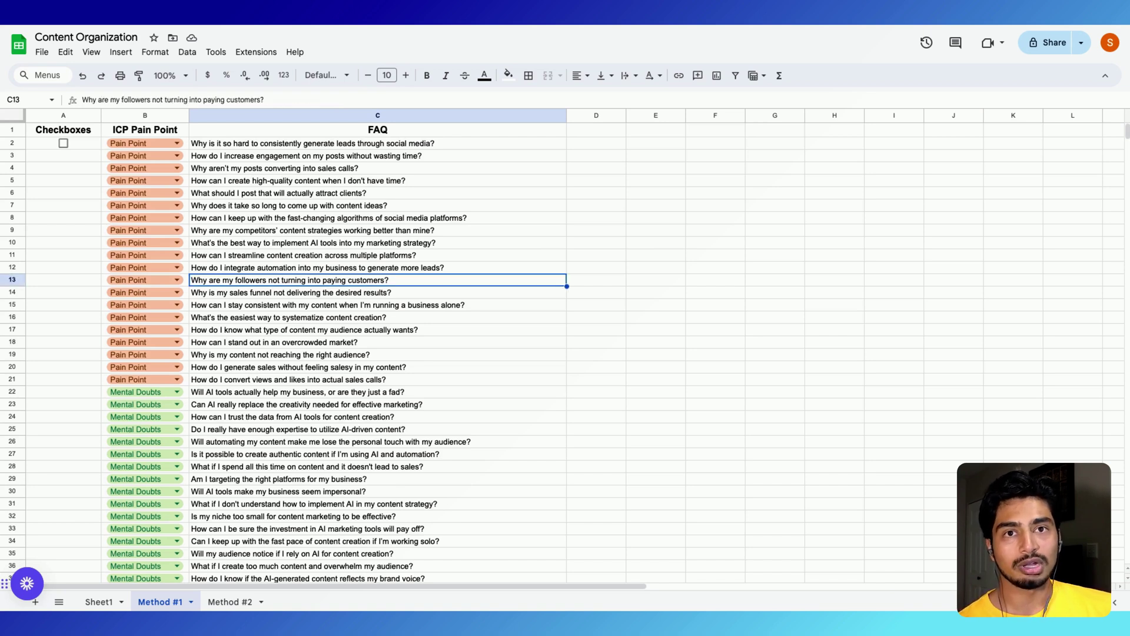
# Highlight the Pain Point questions in cells C9 to C21 of the FAQ column.
pyautogui.click(290, 230)
pyautogui.hotkey('shift', 'Down')
pyautogui.hotkey('shift', 'Down')
pyautogui.hotkey('shift', 'Down')
pyautogui.hotkey('shift', 'Down')
pyautogui.hotkey('shift', 'Down')
pyautogui.hotkey('shift', 'Down')
pyautogui.hotkey('shift', 'Down')
pyautogui.hotkey('shift', 'Down')
pyautogui.hotkey('shift', 'Down')
pyautogui.hotkey('shift', 'Down')
pyautogui.hotkey('shift', 'Down')
pyautogui.hotkey('shift', 'Down')
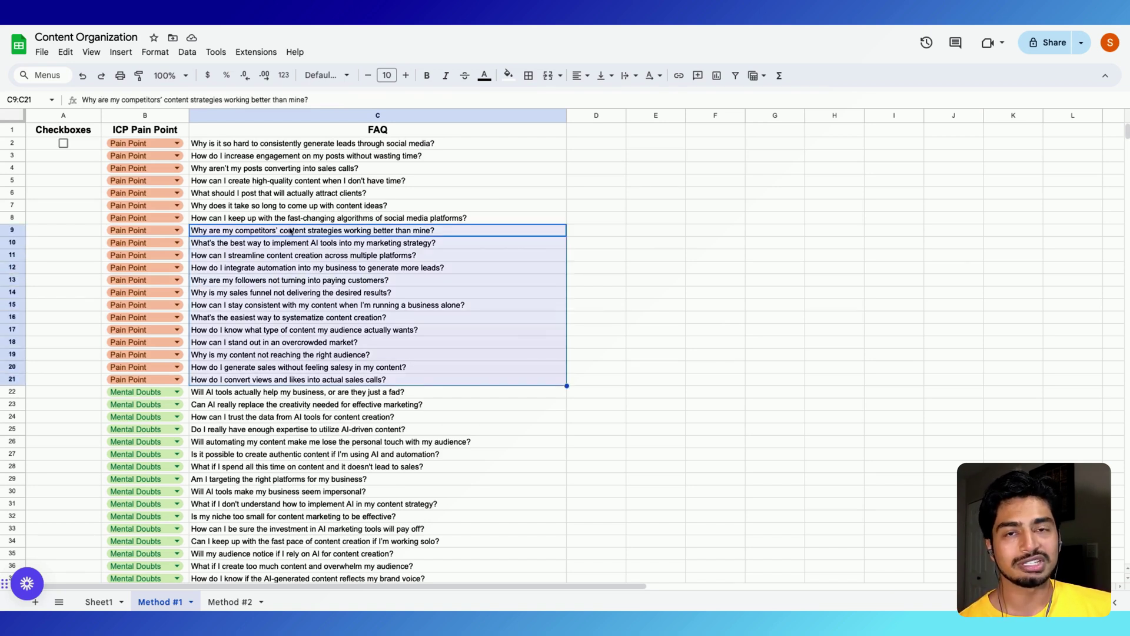
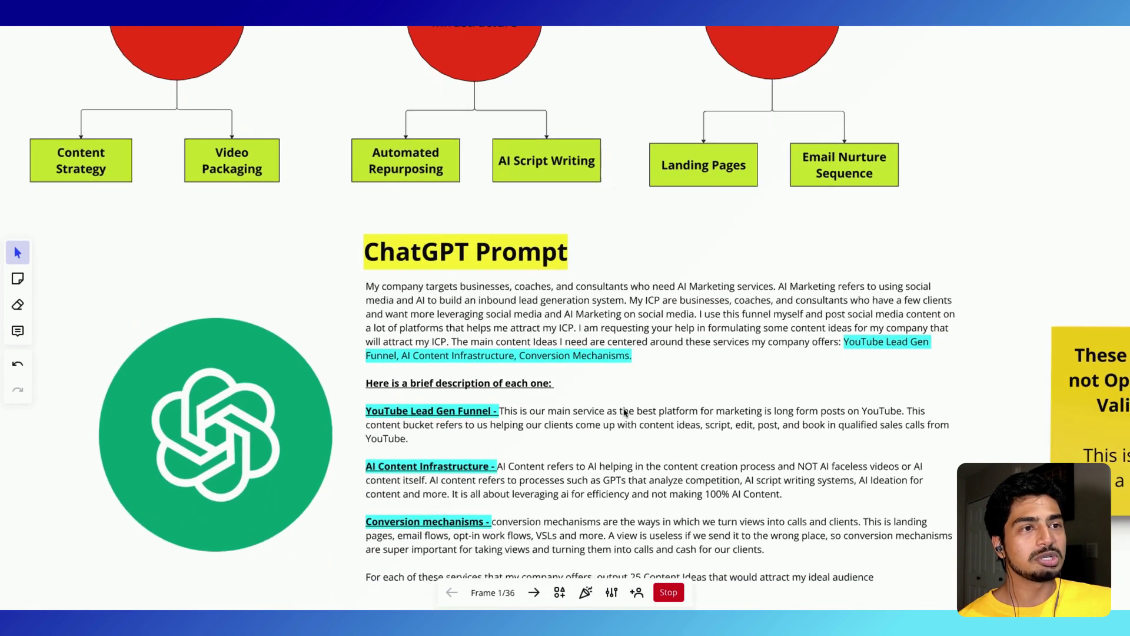
# On the whiteboard, read the ChatGPT prompt and the three example services it describes.
pyautogui.scroll(3, 571, 326)
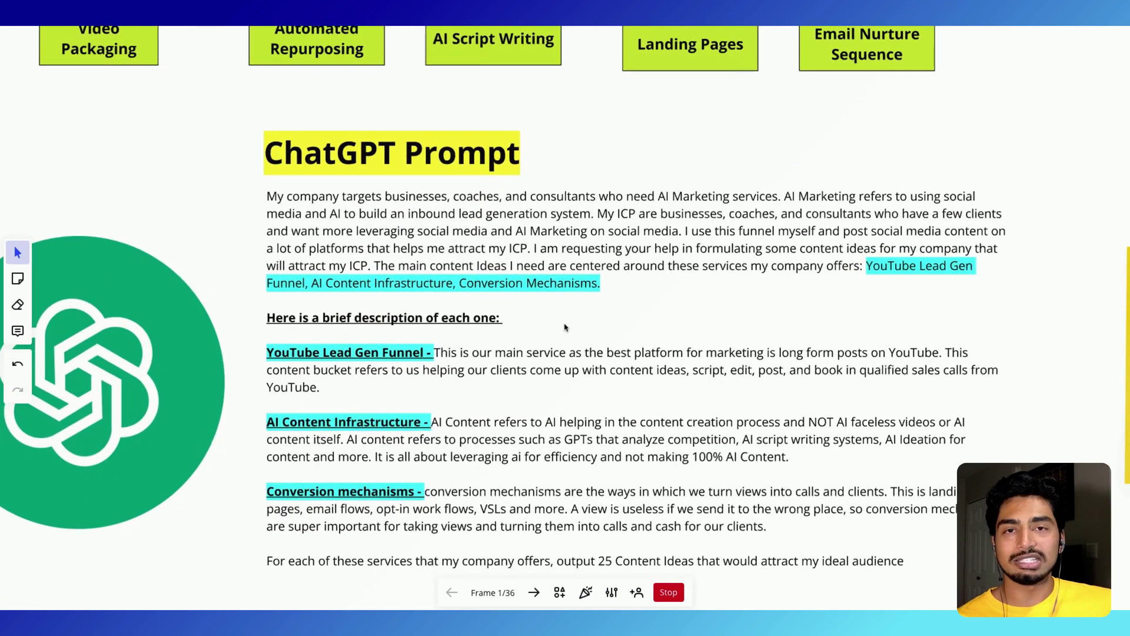
pyautogui.scroll(-1, 570, 327)
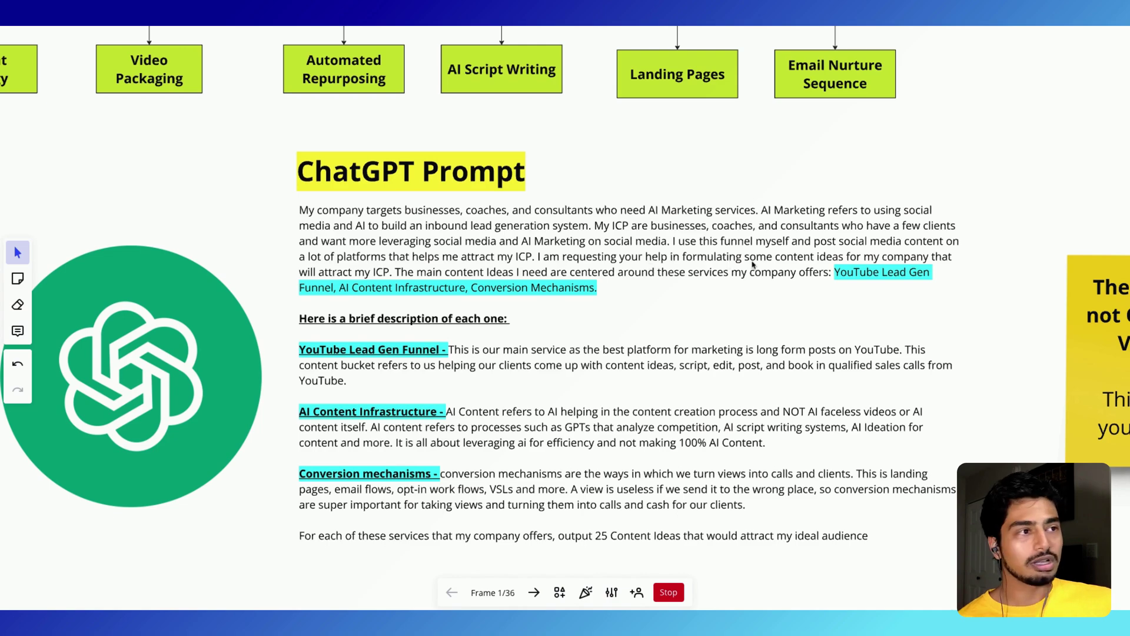
pyautogui.click(463, 278)
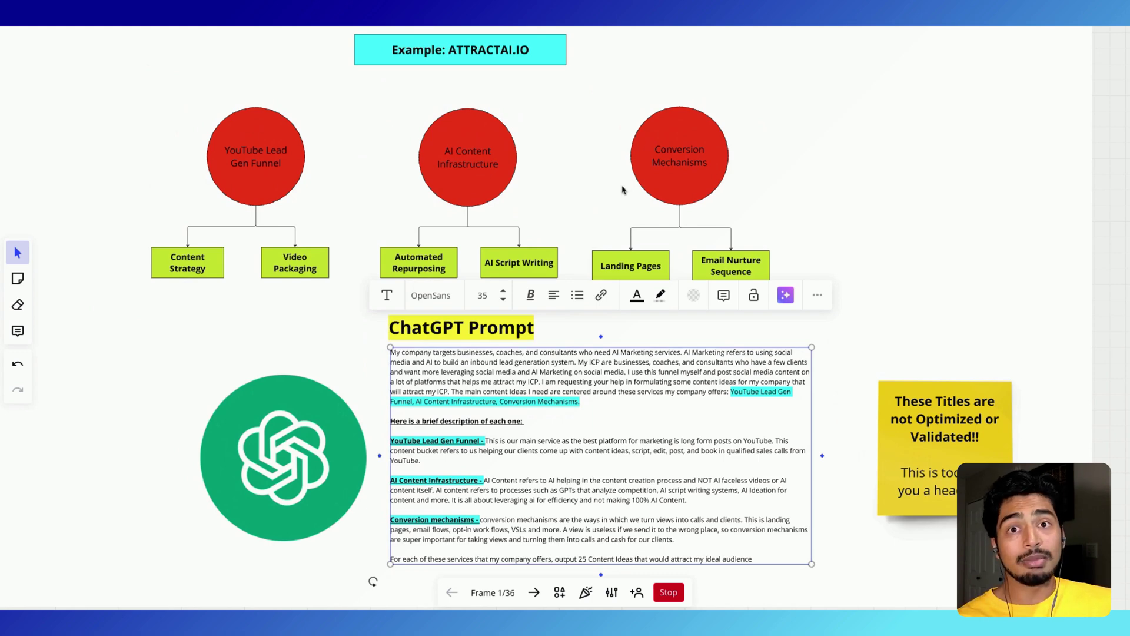
pyautogui.click(191, 165)
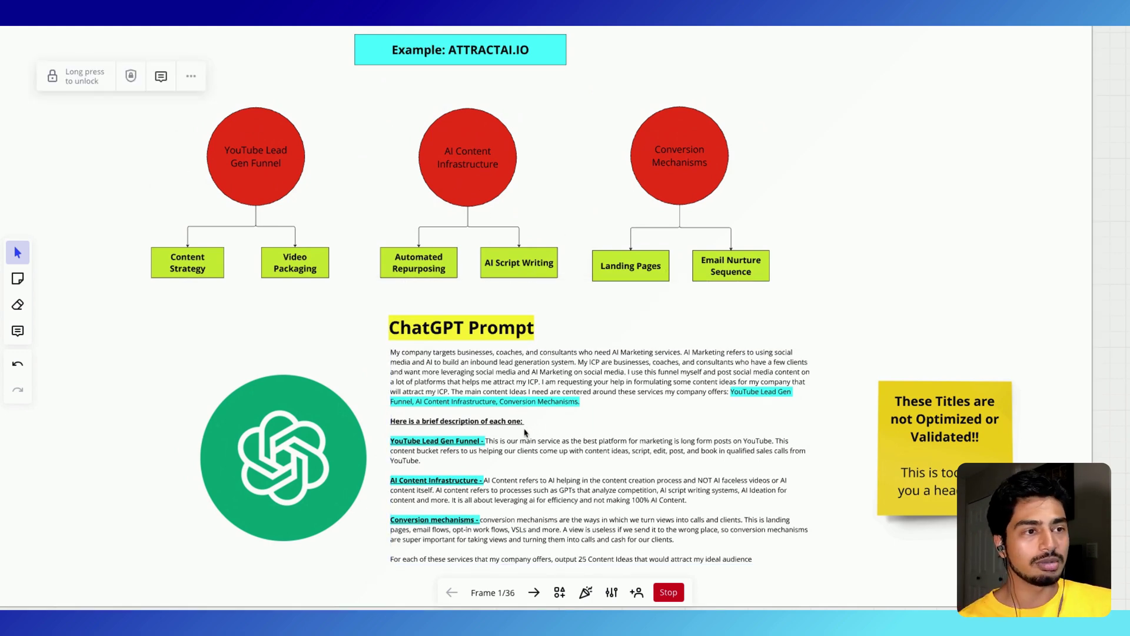
pyautogui.scroll(5, 526, 432)
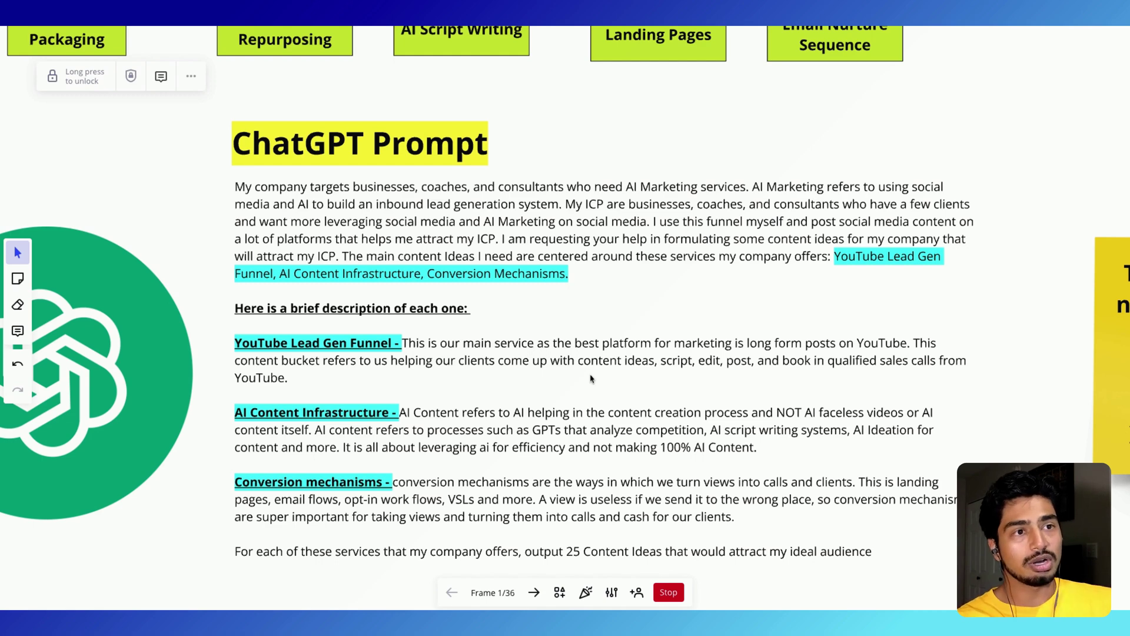
# Copy the full content-ideas prompt from the whiteboard into a new ChatGPT chat and send it.
pyautogui.click(235, 187)
pyautogui.moveTo(235, 187); pyautogui.dragTo(217, 578)
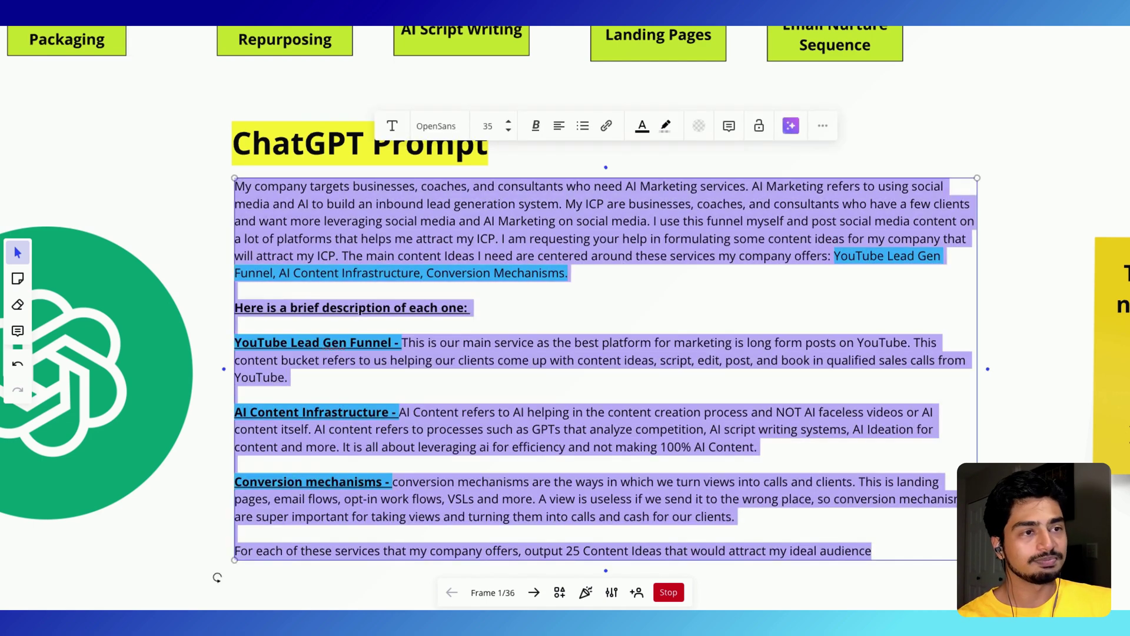
pyautogui.press('super+Tab')
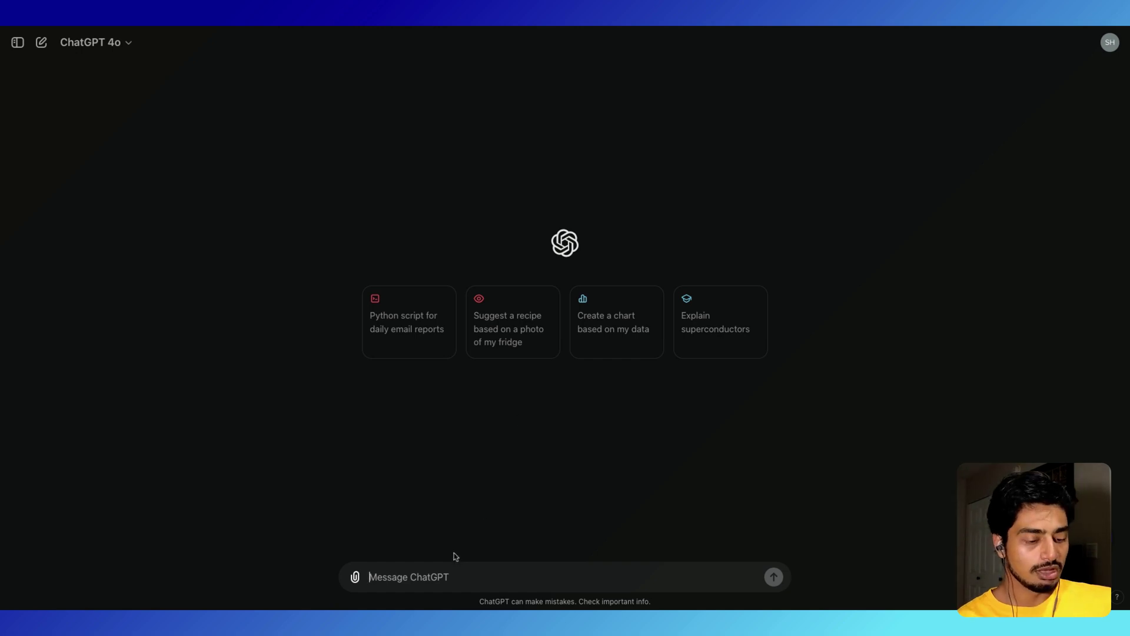
pyautogui.click(458, 579)
pyautogui.press('super+v')
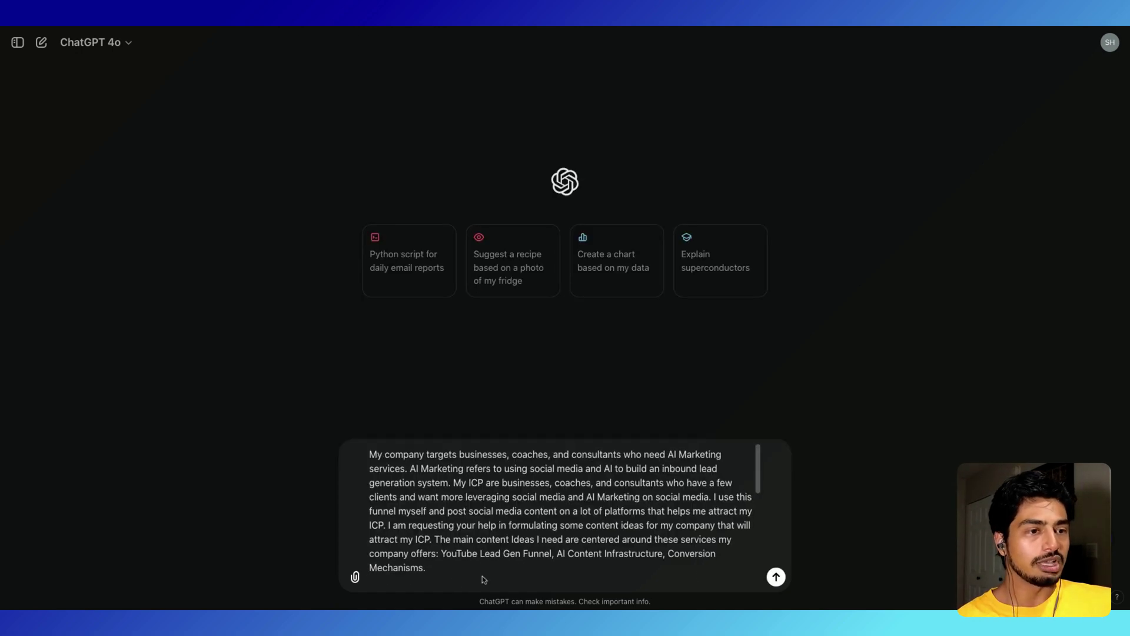
pyautogui.click(776, 576)
# Switch to the Content Organization spreadsheet, open the Method #2 sheet and check the category dropdown in B2.
pyautogui.press('super+Tab')
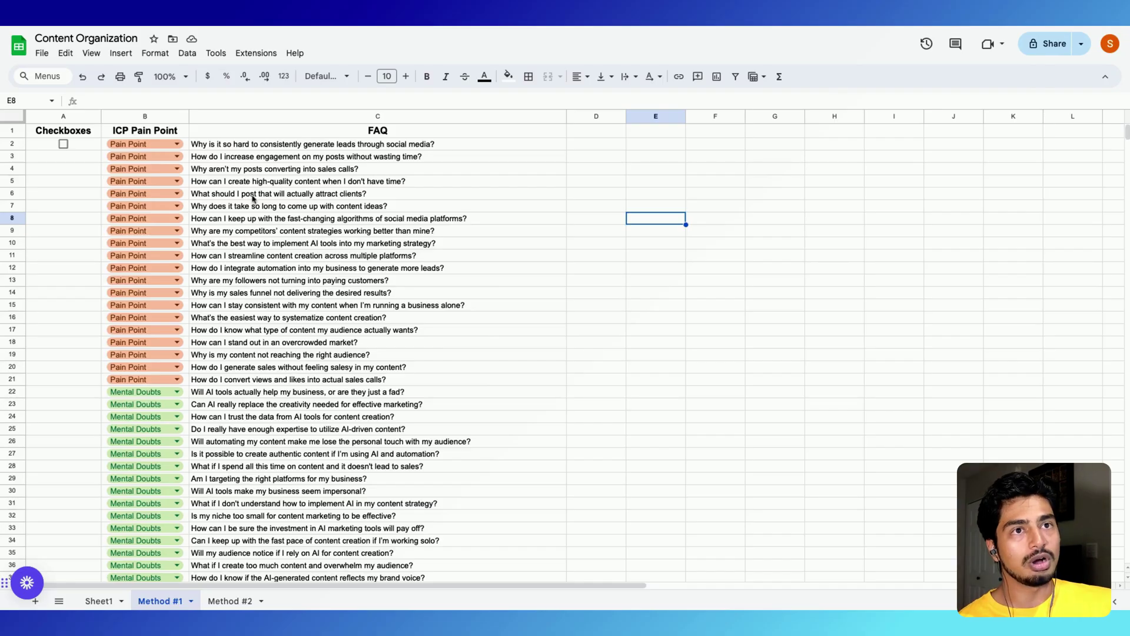
pyautogui.scroll(-10, 268, 389)
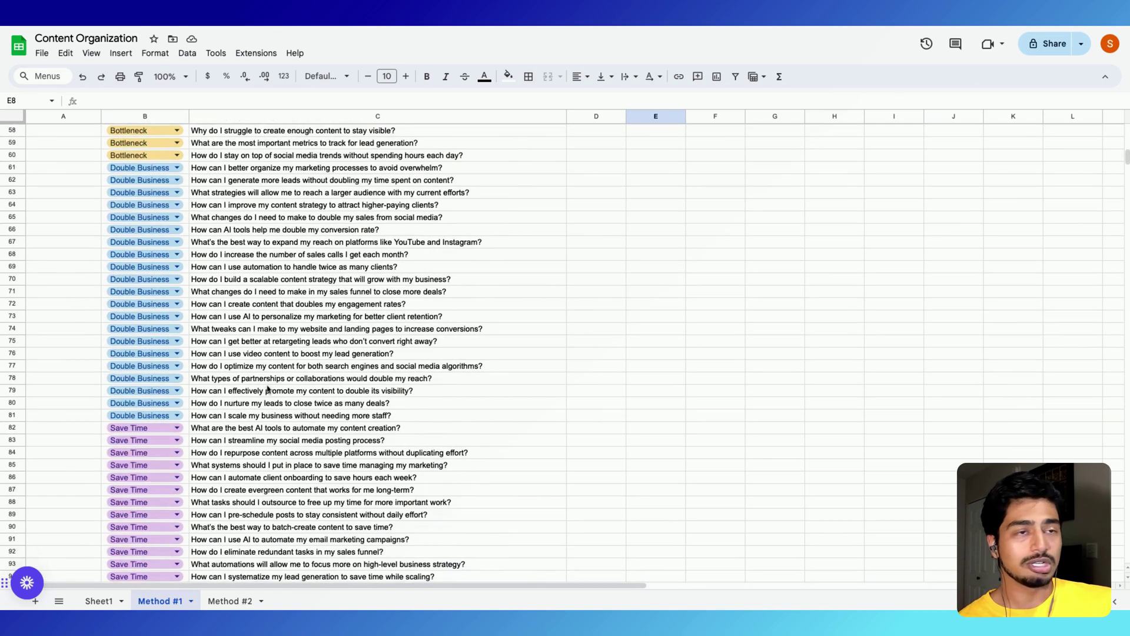
pyautogui.scroll(-3, 267, 388)
pyautogui.click(228, 601)
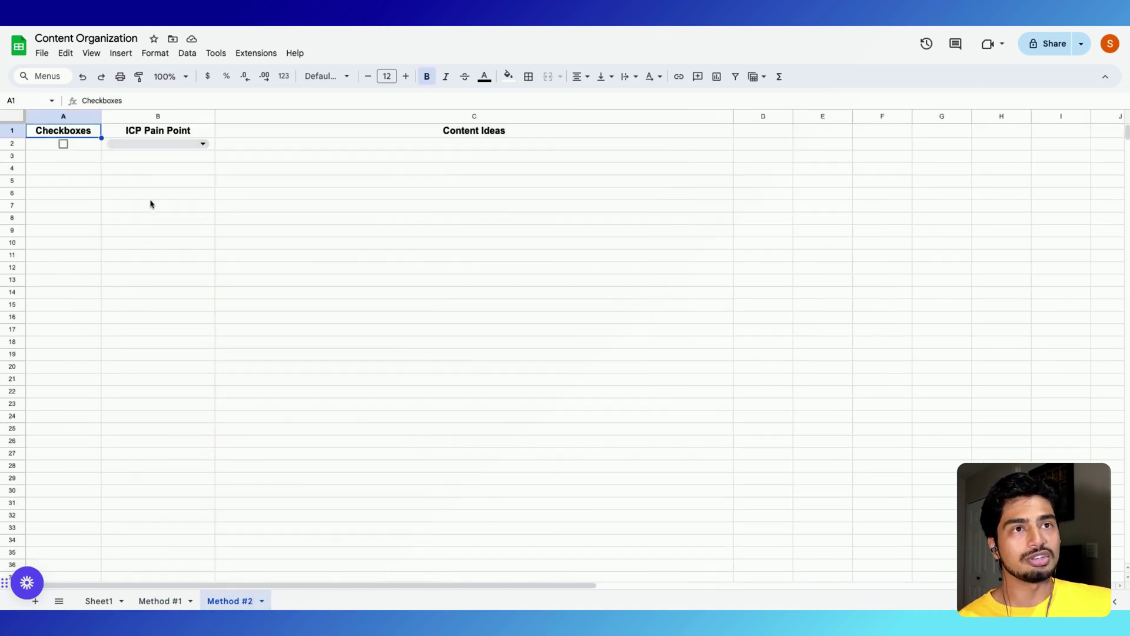
pyautogui.click(204, 146)
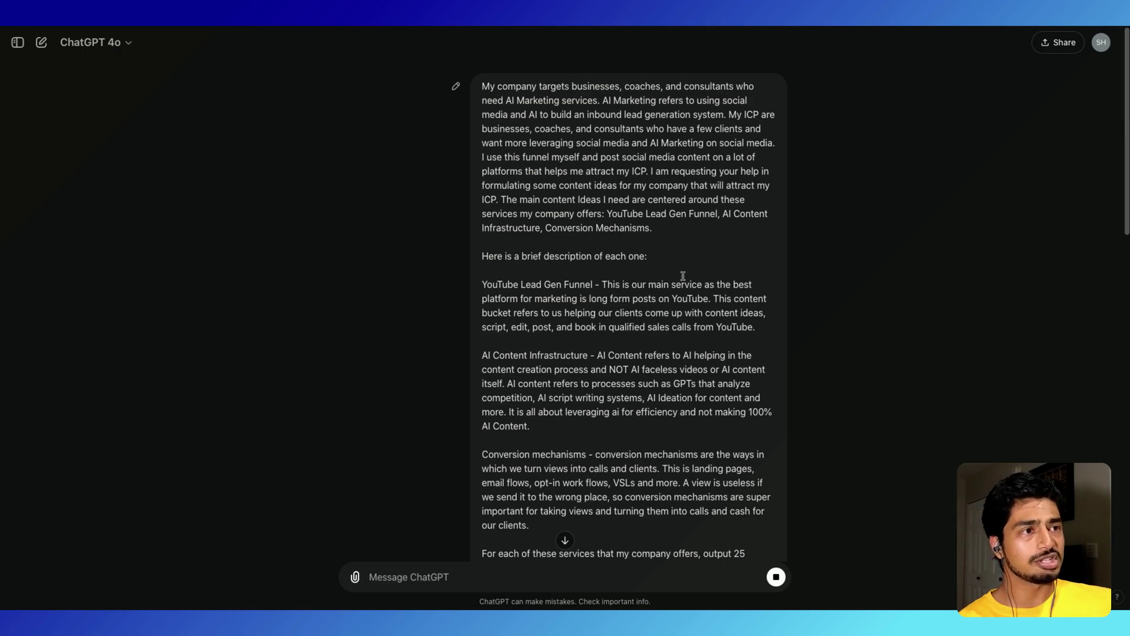
# In ChatGPT, review the generated content ideas for YouTube Lead Gen Funnel, AI Content Infrastructure and Conversion Mechanisms.
pyautogui.scroll(-12, 687, 324)
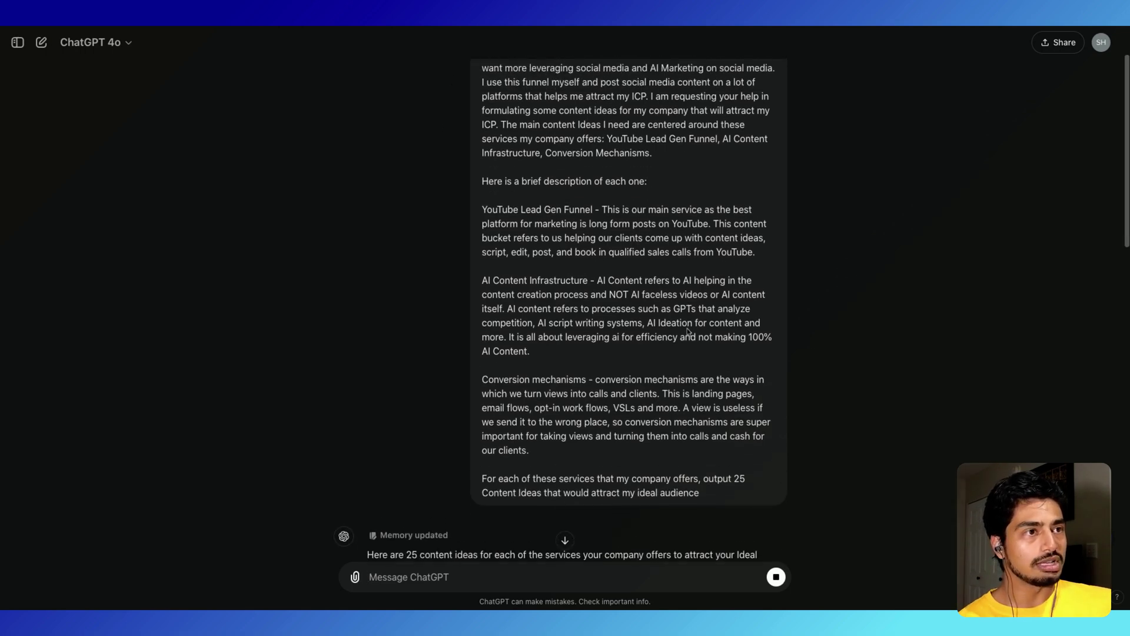
pyautogui.scroll(2, 497, 271)
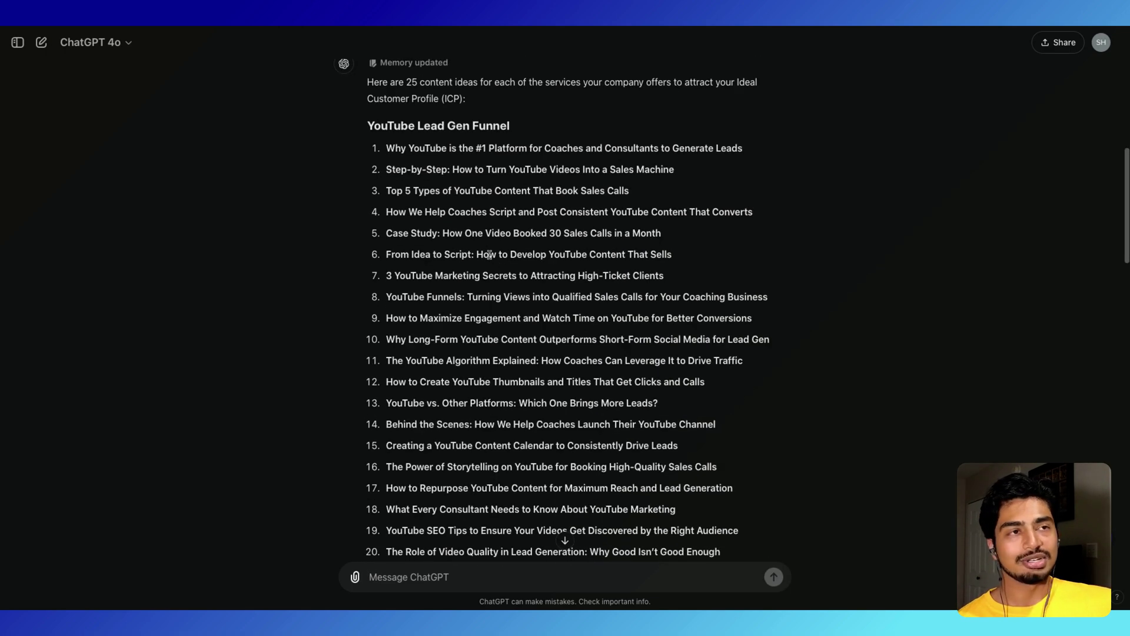
pyautogui.moveTo(370, 127); pyautogui.dragTo(508, 126)
pyautogui.scroll(-10, 523, 259)
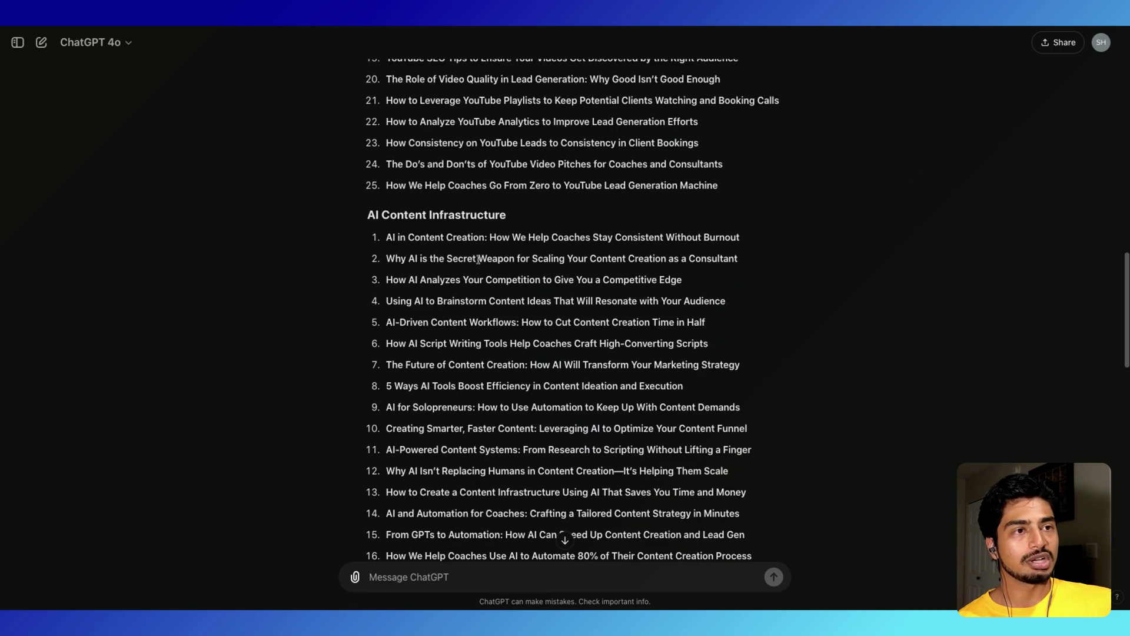
pyautogui.tripleClick(365, 219)
pyautogui.scroll(-10, 497, 369)
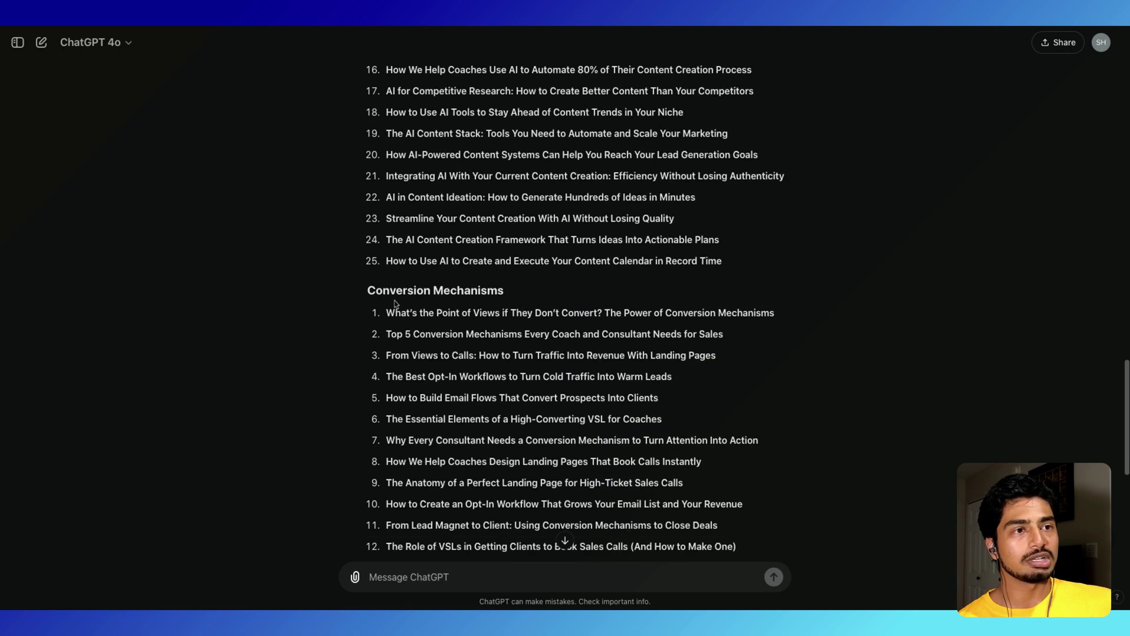
pyautogui.tripleClick(367, 289)
pyautogui.scroll(-3, 544, 360)
pyautogui.scroll(-4, 547, 363)
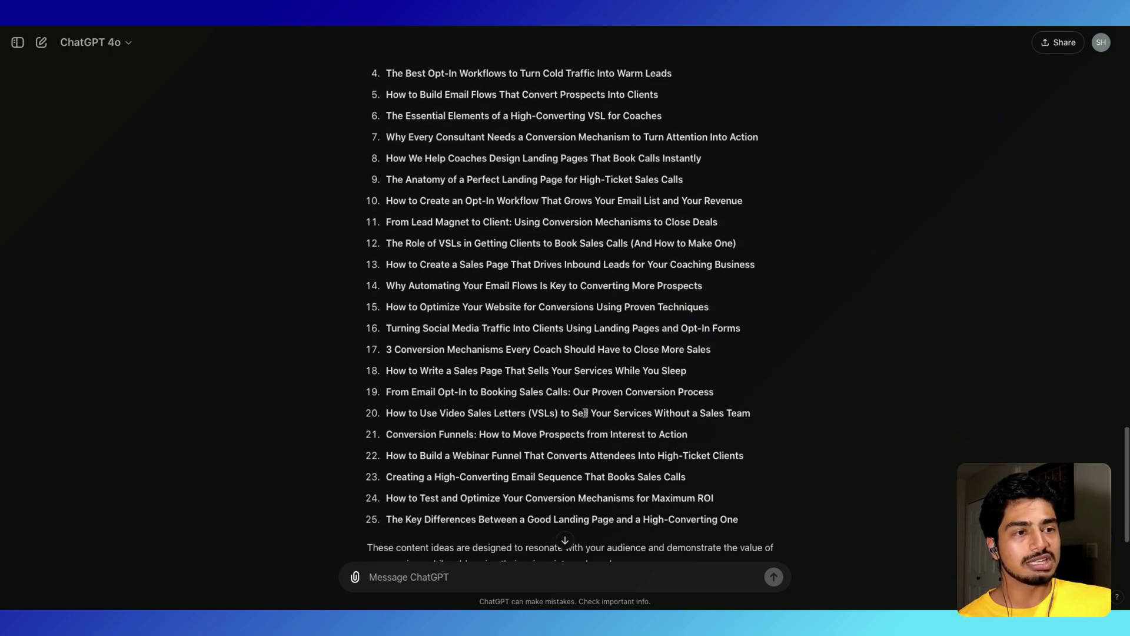
pyautogui.scroll(8, 580, 409)
pyautogui.scroll(15, 565, 353)
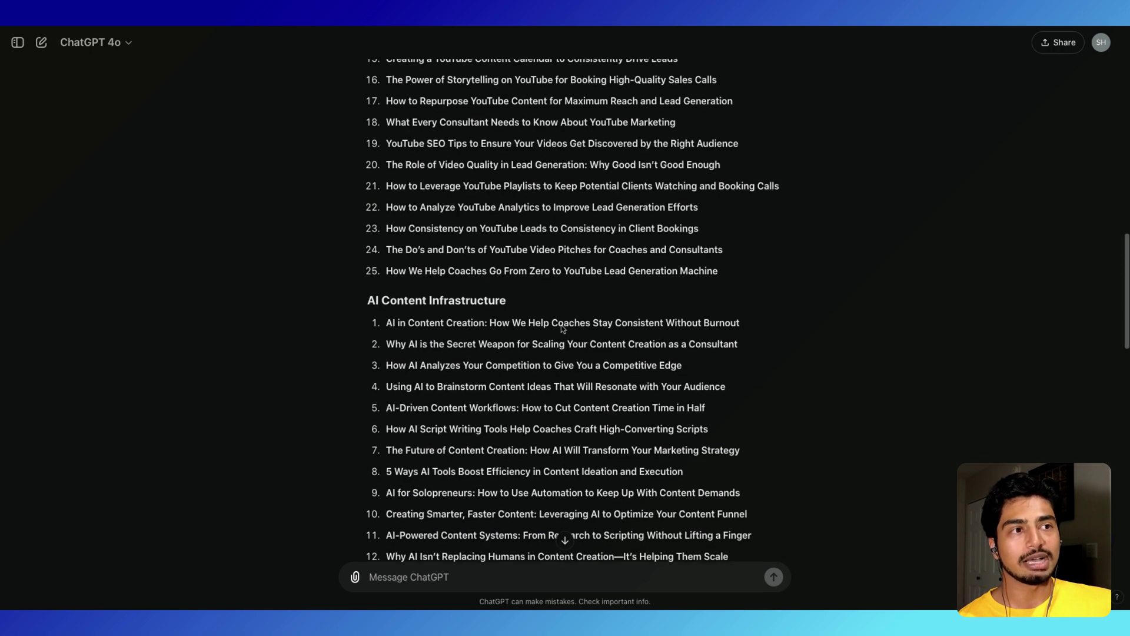
# Examine the YouTube Lead Gen Funnel titles, highlighting part of idea 14 about helping coaches launch their channel.
pyautogui.scroll(-1, 565, 321)
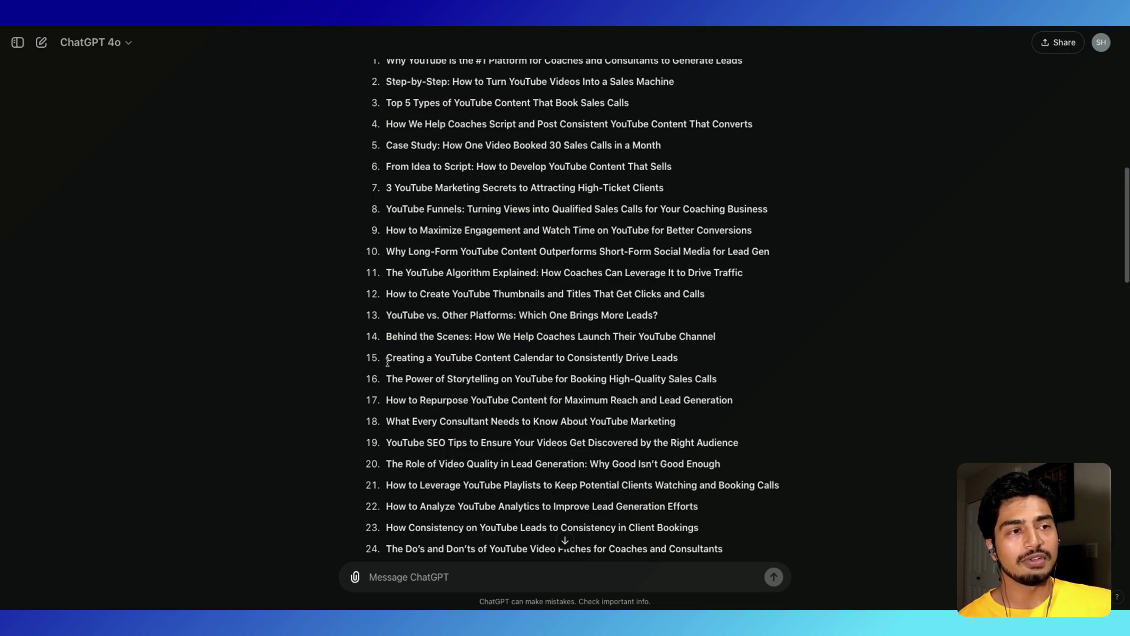
pyautogui.moveTo(624, 337); pyautogui.dragTo(716, 338)
pyautogui.click(686, 347)
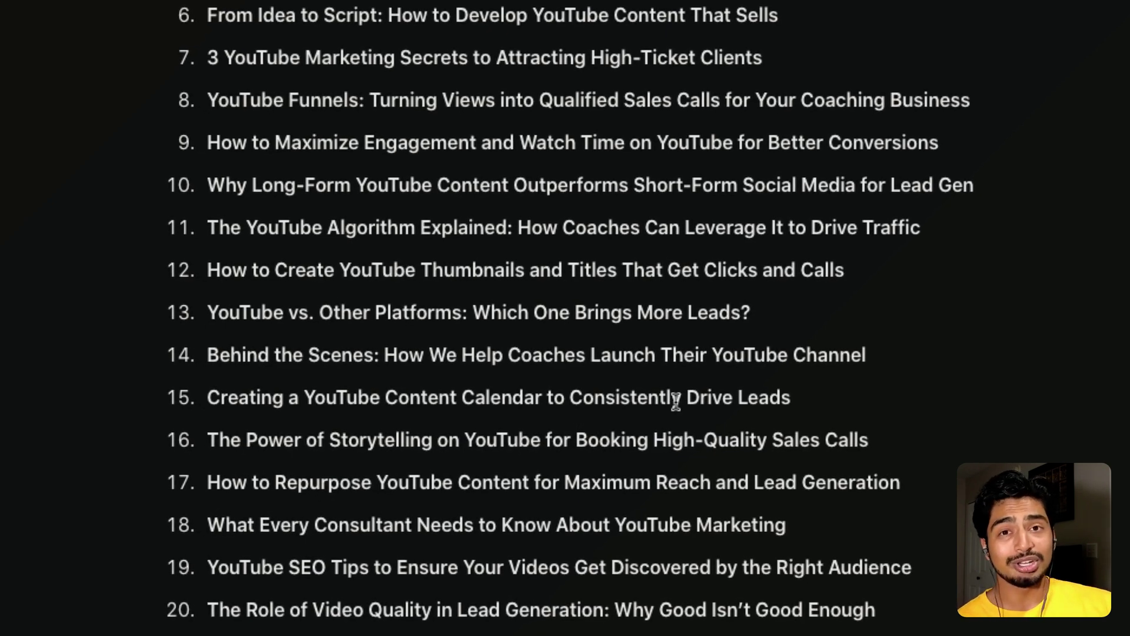
pyautogui.scroll(2, 489, 105)
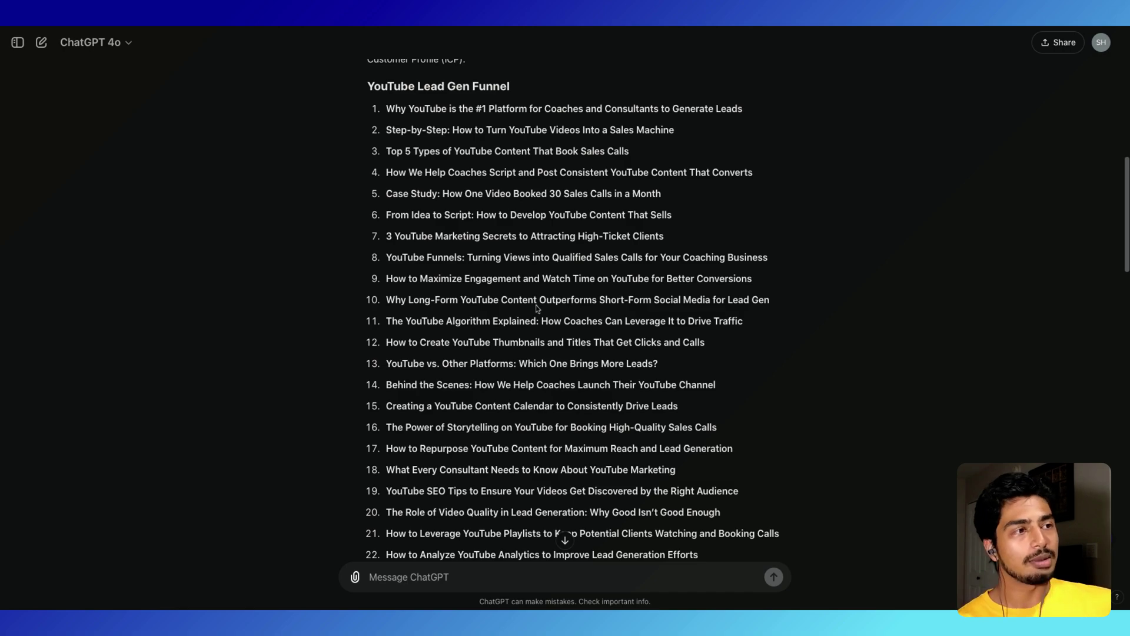
# Examine the AI Content Infrastructure titles, highlighting idea 2 about scaling content creation and its word "Consultant".
pyautogui.scroll(-5, 537, 300)
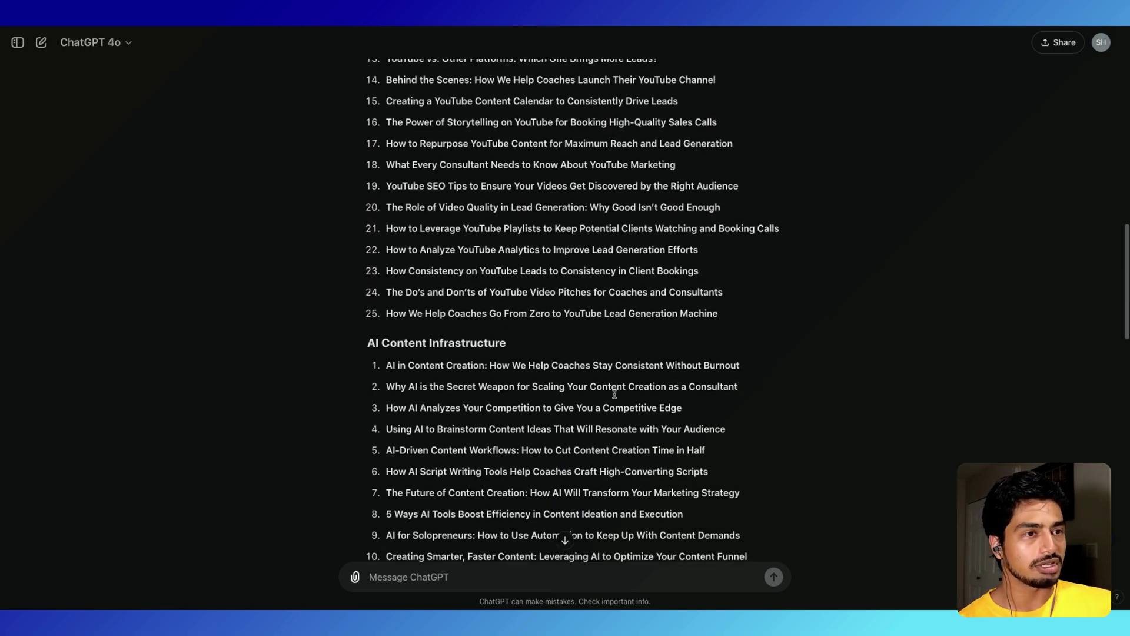
pyautogui.moveTo(382, 396); pyautogui.dragTo(487, 387)
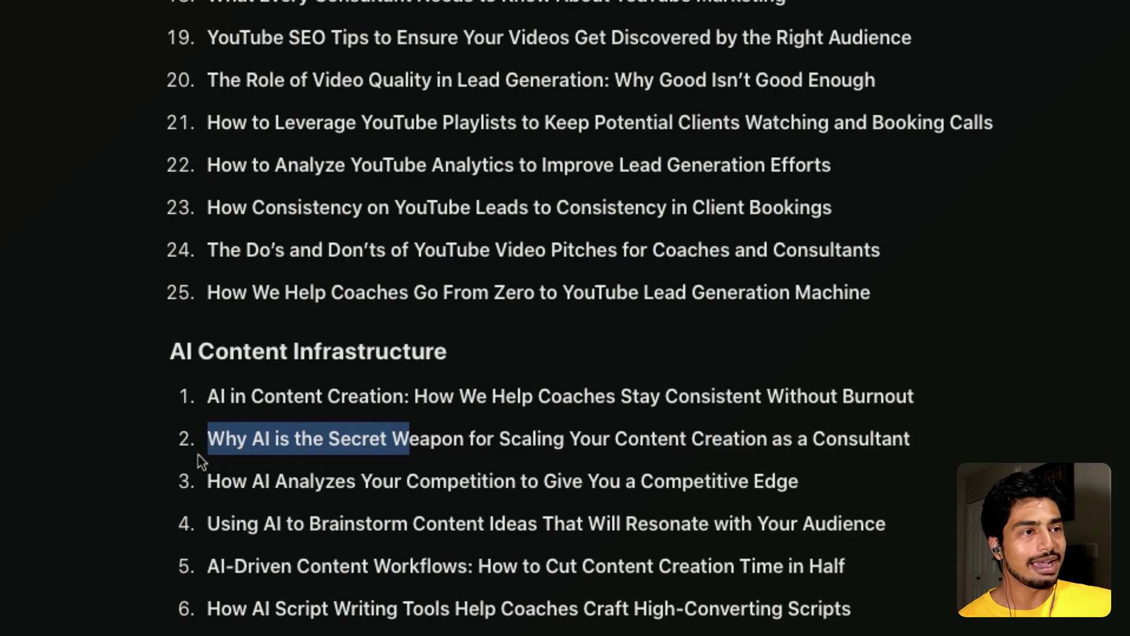
pyautogui.moveTo(409, 439); pyautogui.dragTo(910, 439)
pyautogui.doubleClick(829, 439)
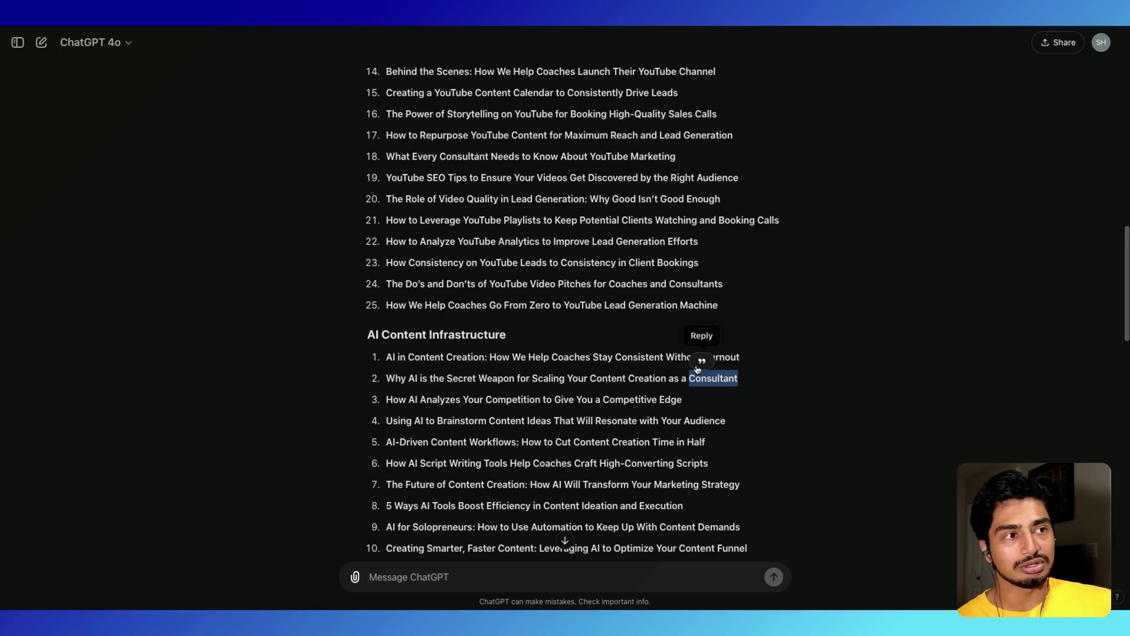
pyautogui.click(571, 402)
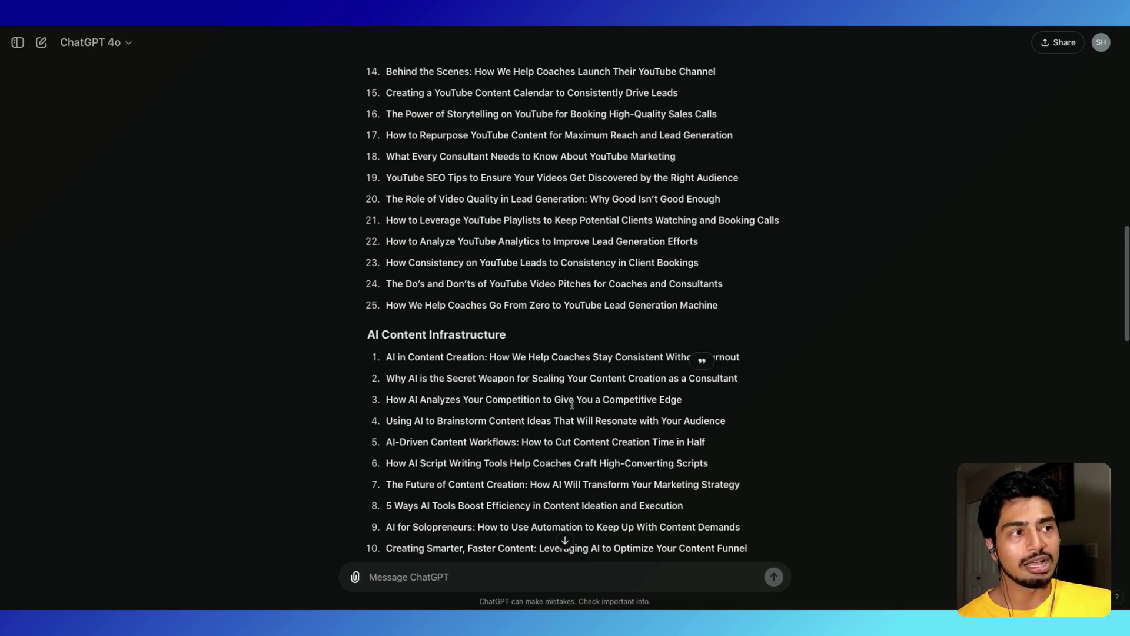
pyautogui.doubleClick(733, 378)
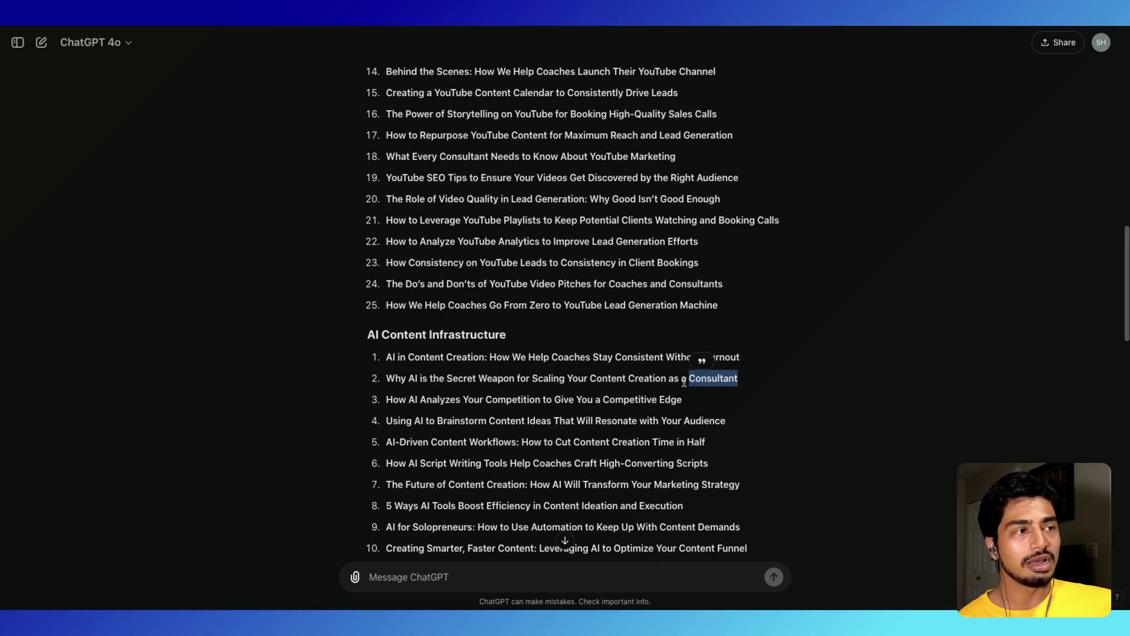
pyautogui.click(696, 377)
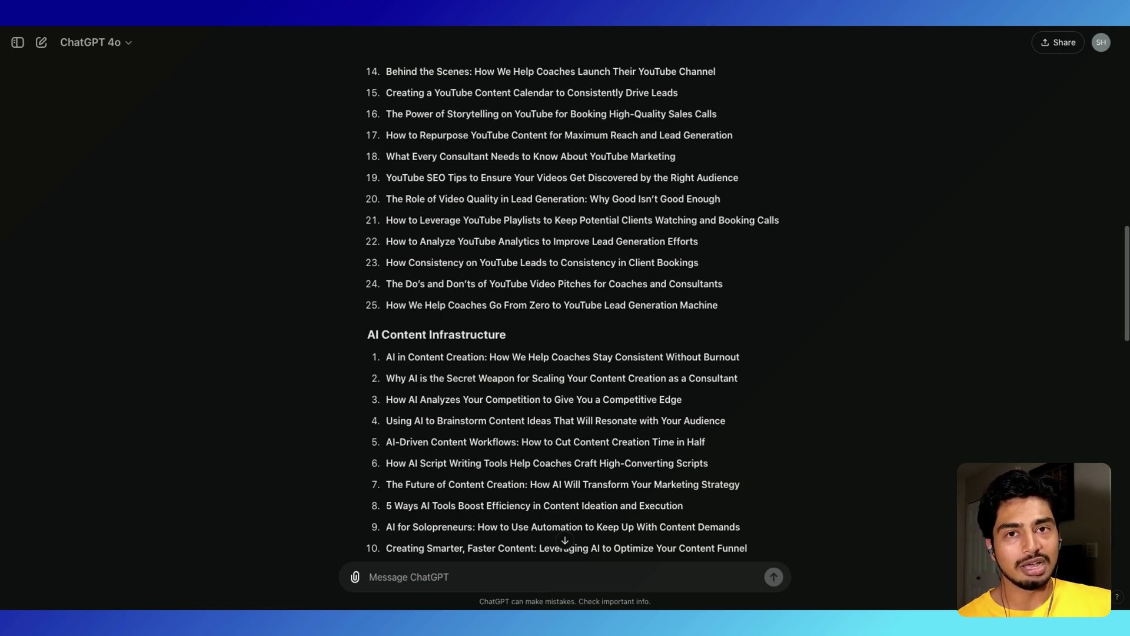
pyautogui.scroll(-5, 565, 306)
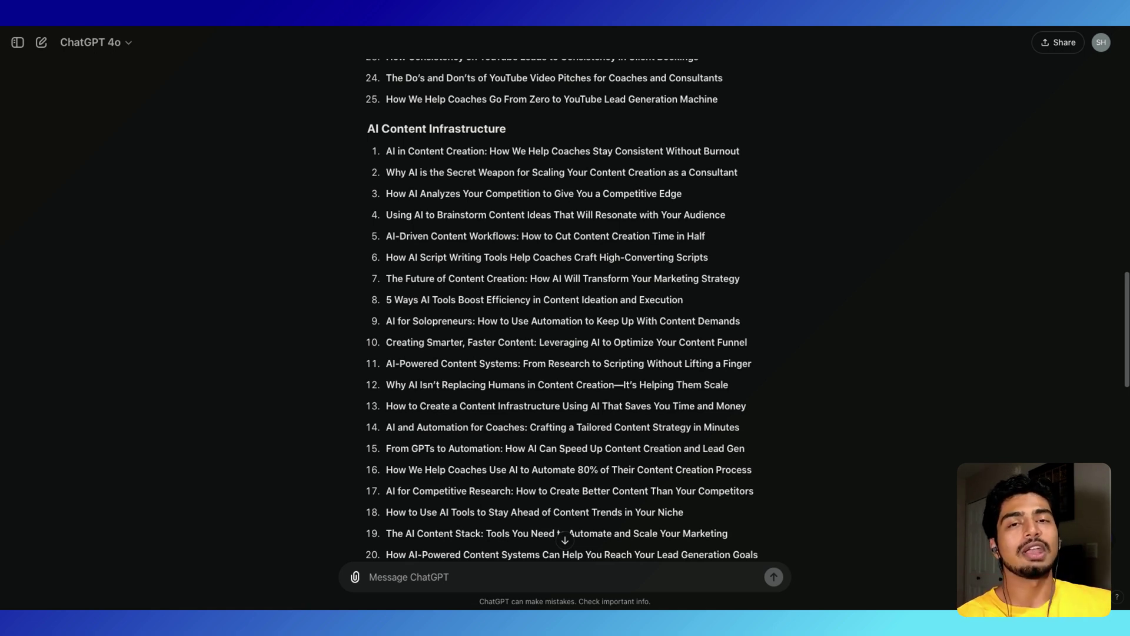
# Copy the 25 YouTube Lead Gen Funnel ideas from ChatGPT into the Content Organization spreadsheet's Method #2 sheet, starting at C2.
pyautogui.scroll(10, 513, 338)
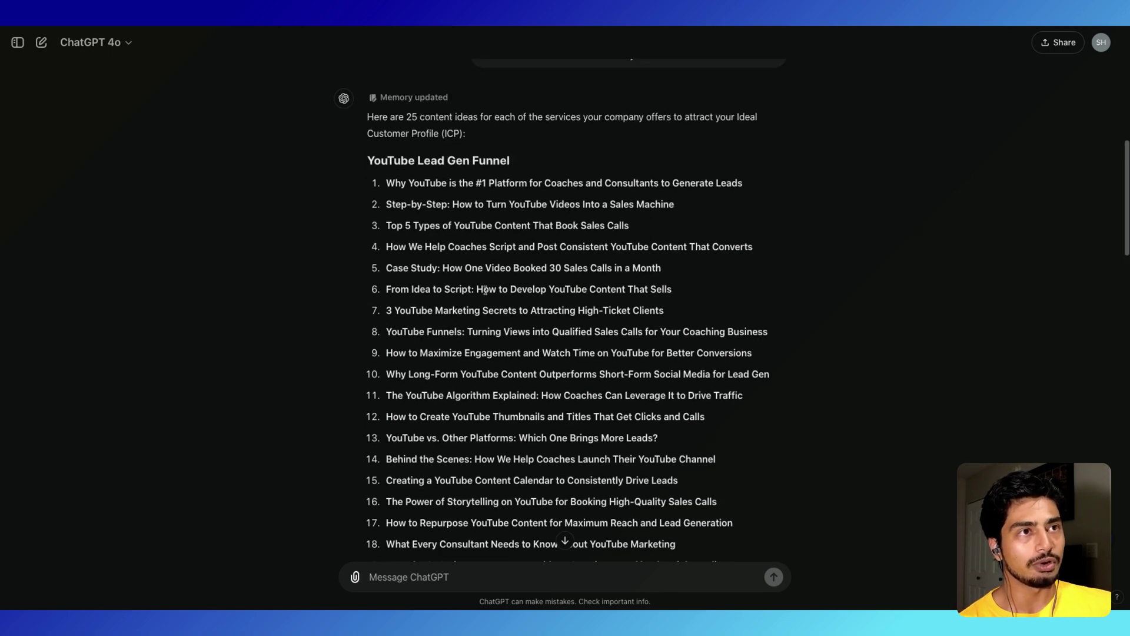
pyautogui.moveTo(392, 180); pyautogui.dragTo(723, 102)
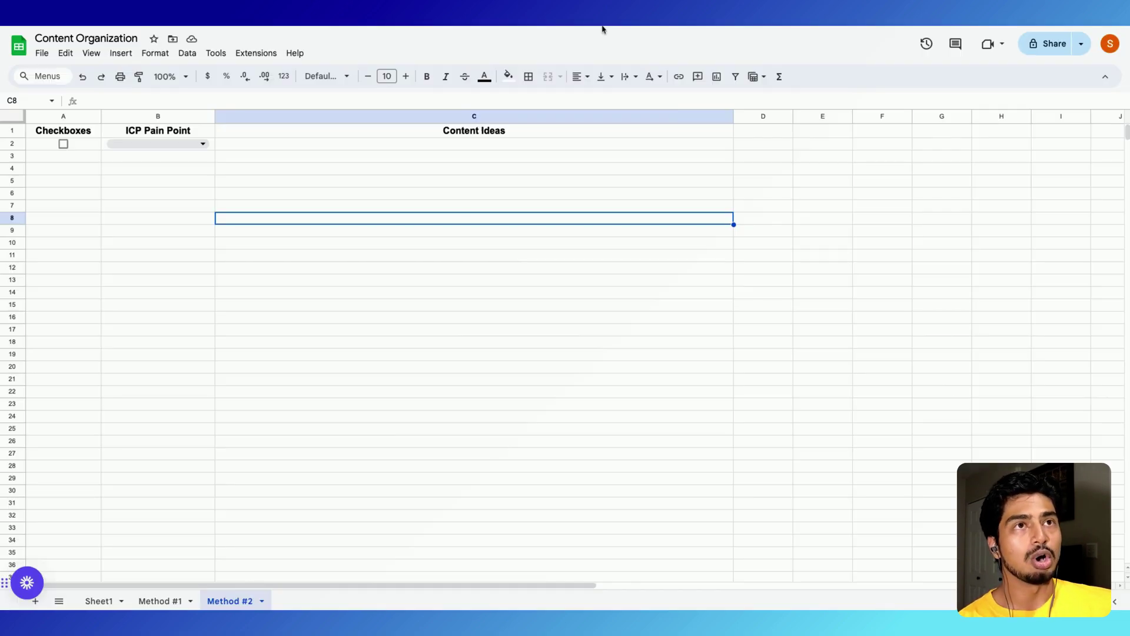
pyautogui.click(320, 141)
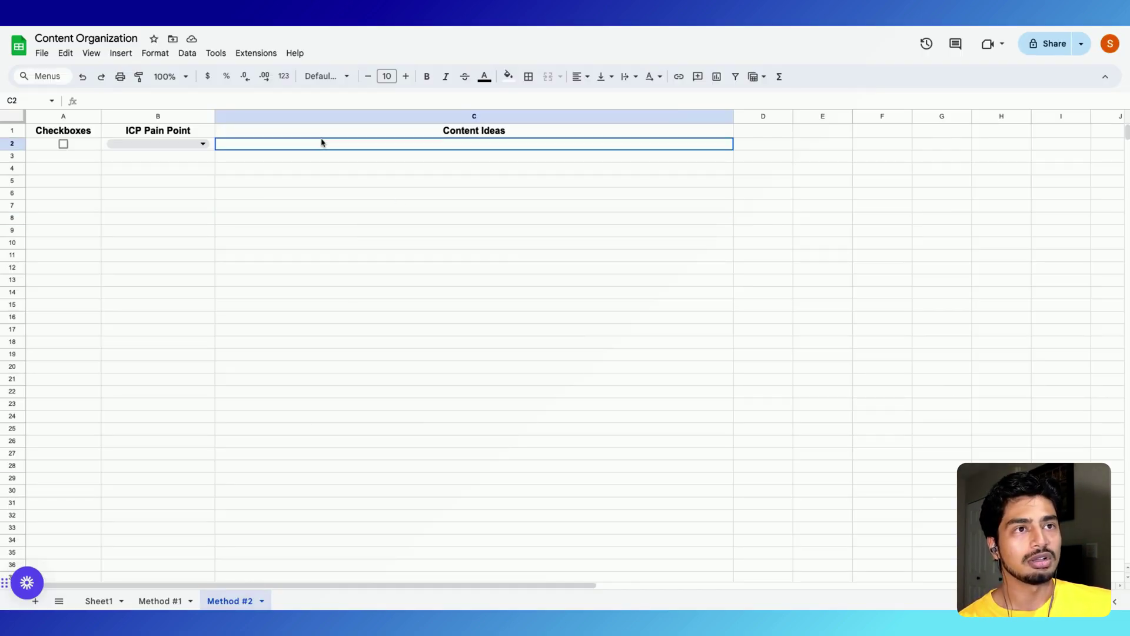
pyautogui.hotkey('ctrl', 'v')
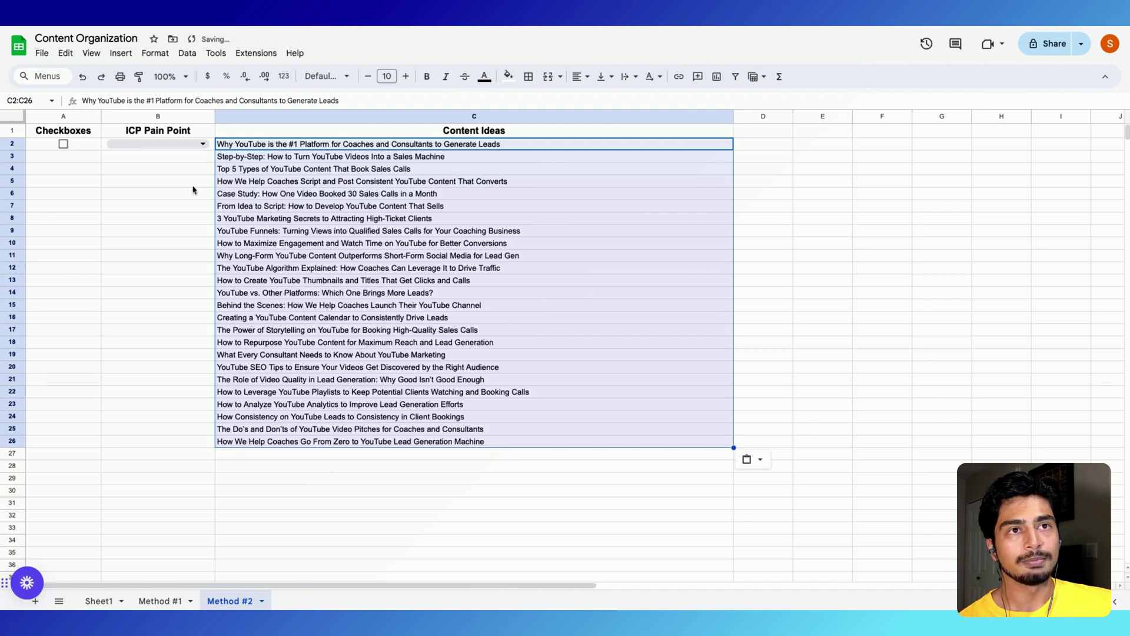
# Set the category in B2 to YouTube Lead Gen Funnel and fill it down through B26.
pyautogui.click(203, 143)
pyautogui.click(202, 160)
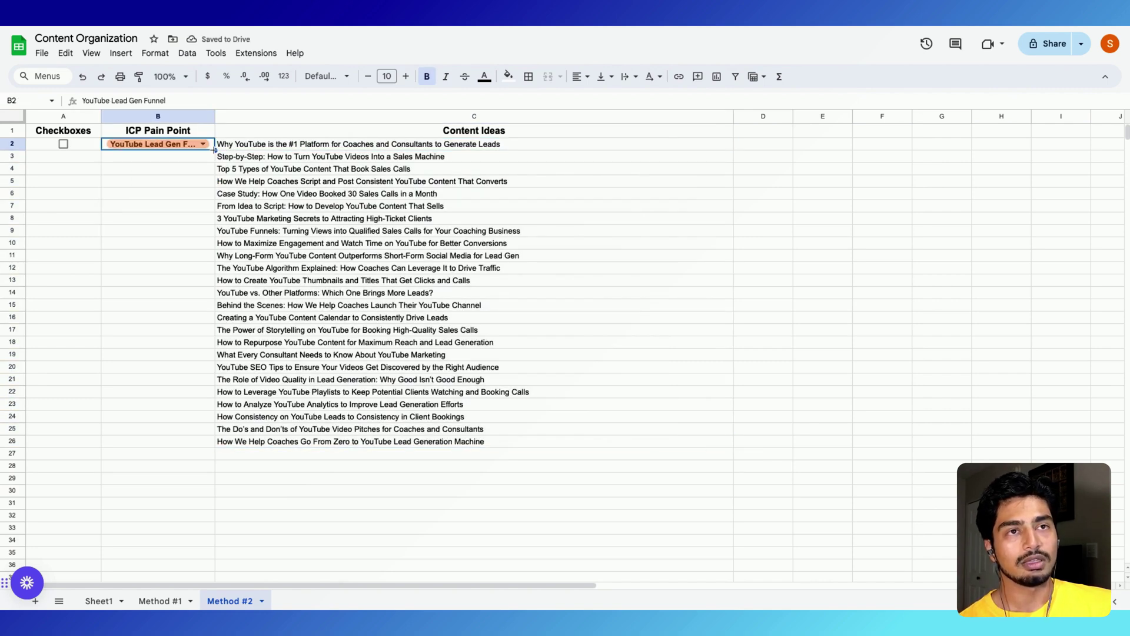
pyautogui.moveTo(214, 150); pyautogui.dragTo(214, 446)
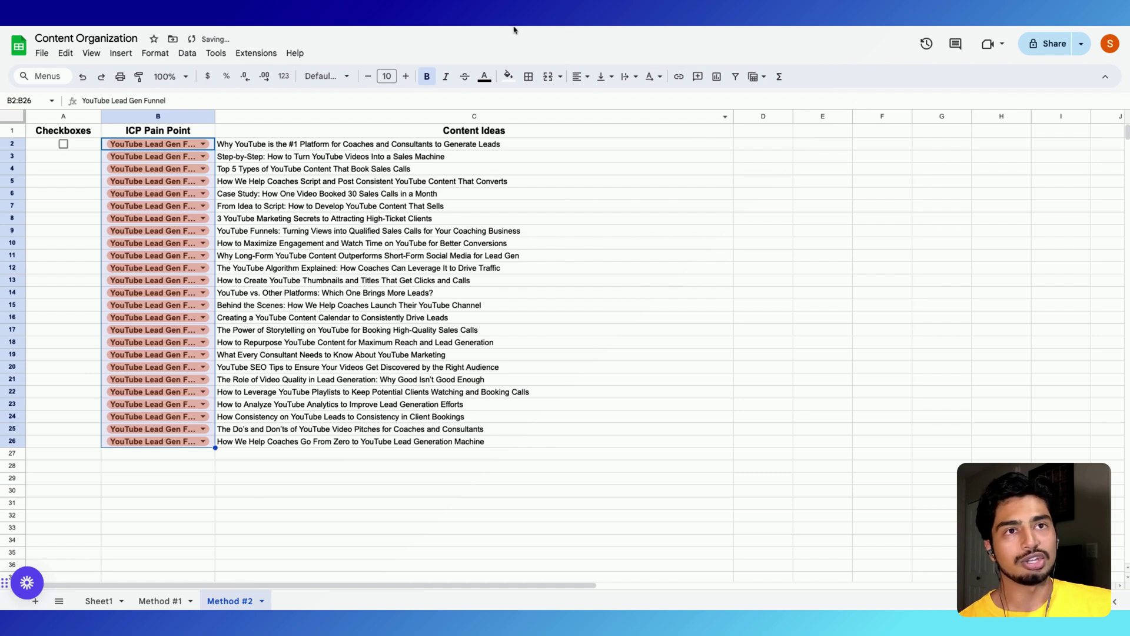
# Add the column headers "youtube" in D1 and "instagram" in E1.
pyautogui.click(65, 149)
pyautogui.click(777, 137)
pyautogui.write('youtub')
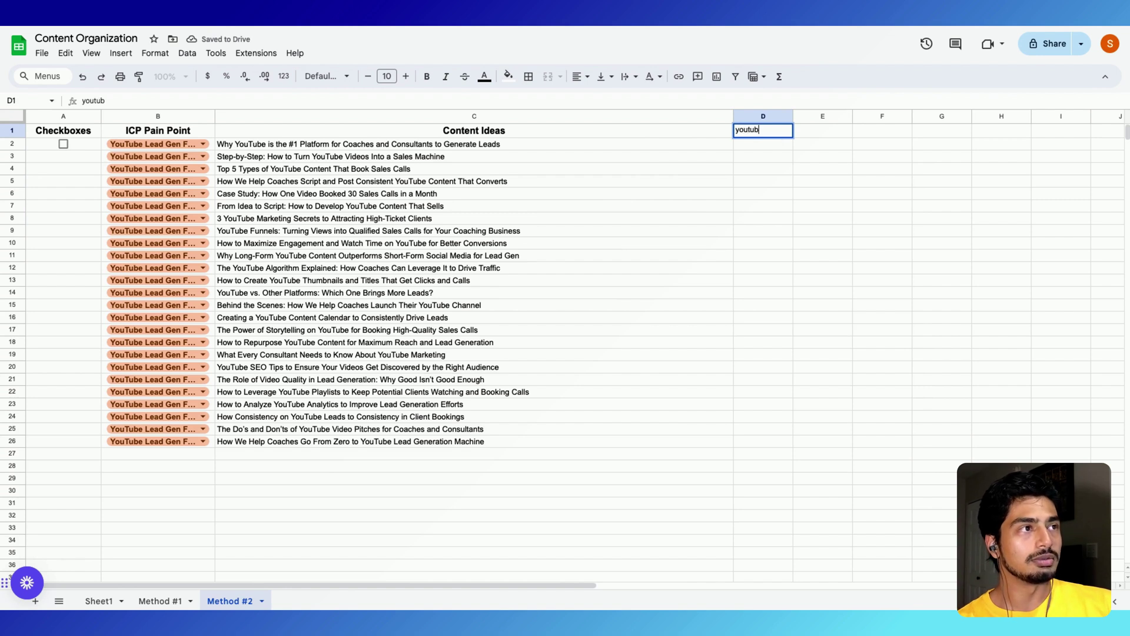
pyautogui.write('e')
pyautogui.press('Tab')
pyautogui.write('instagram')
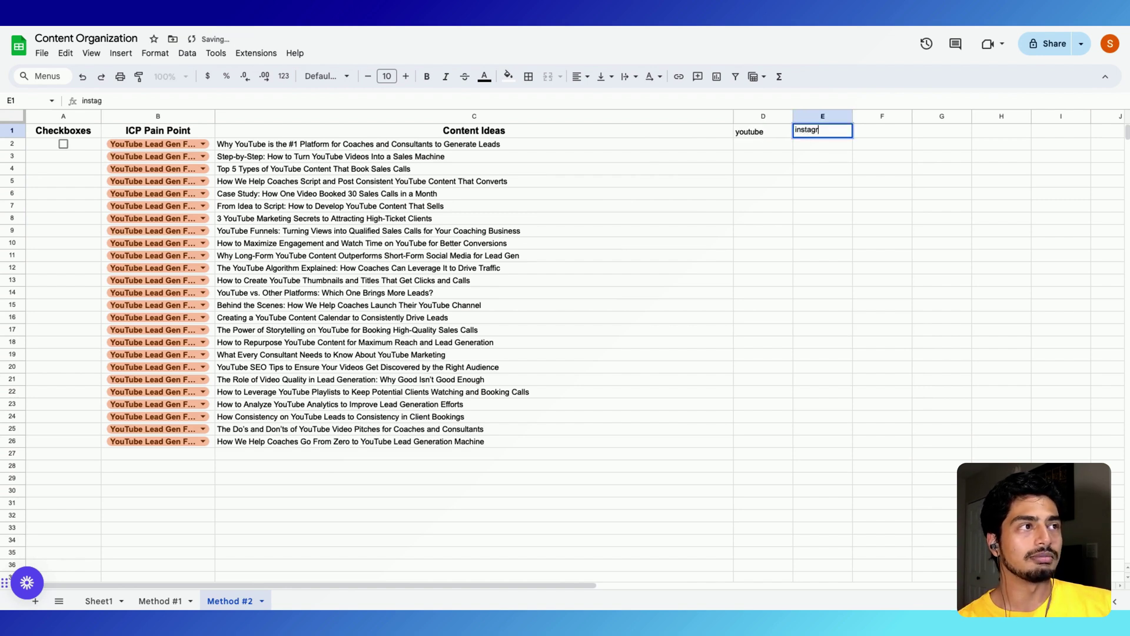
pyautogui.click(568, 298)
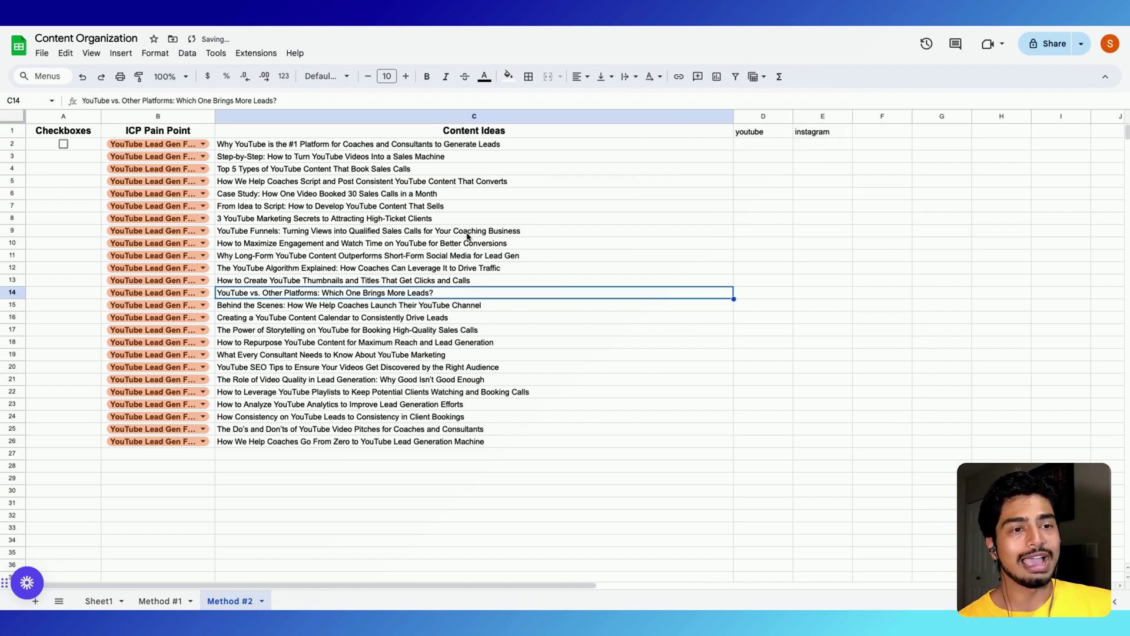
# Review the categorized questions on the Method #1 sheet and compare them with the Method #2 content plan.
pyautogui.click(158, 601)
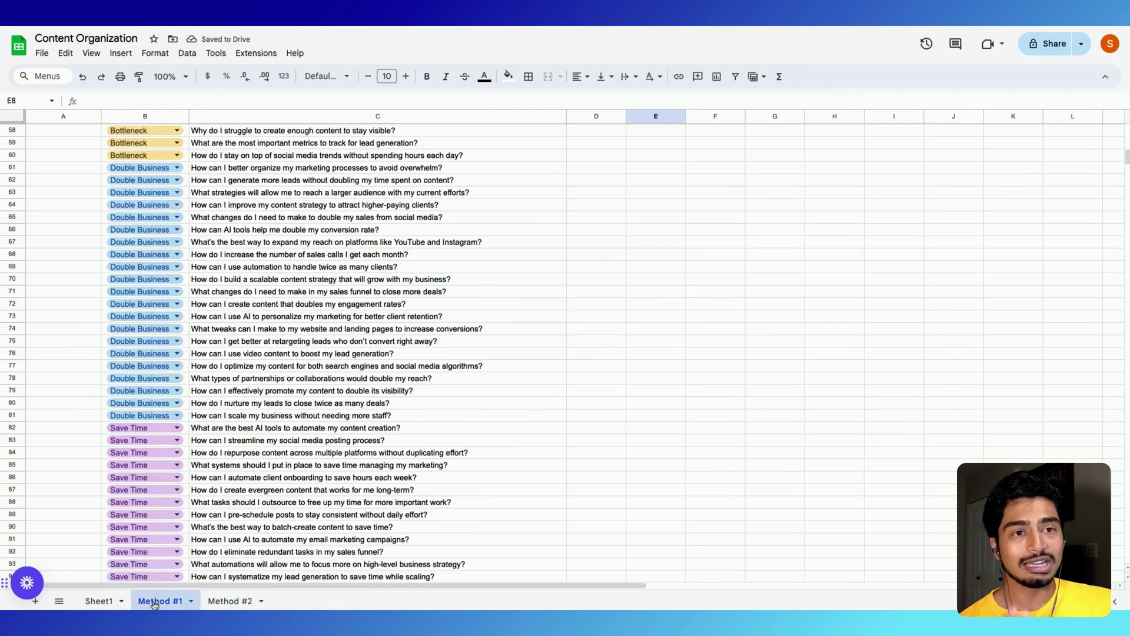
pyautogui.scroll(-5, 263, 333)
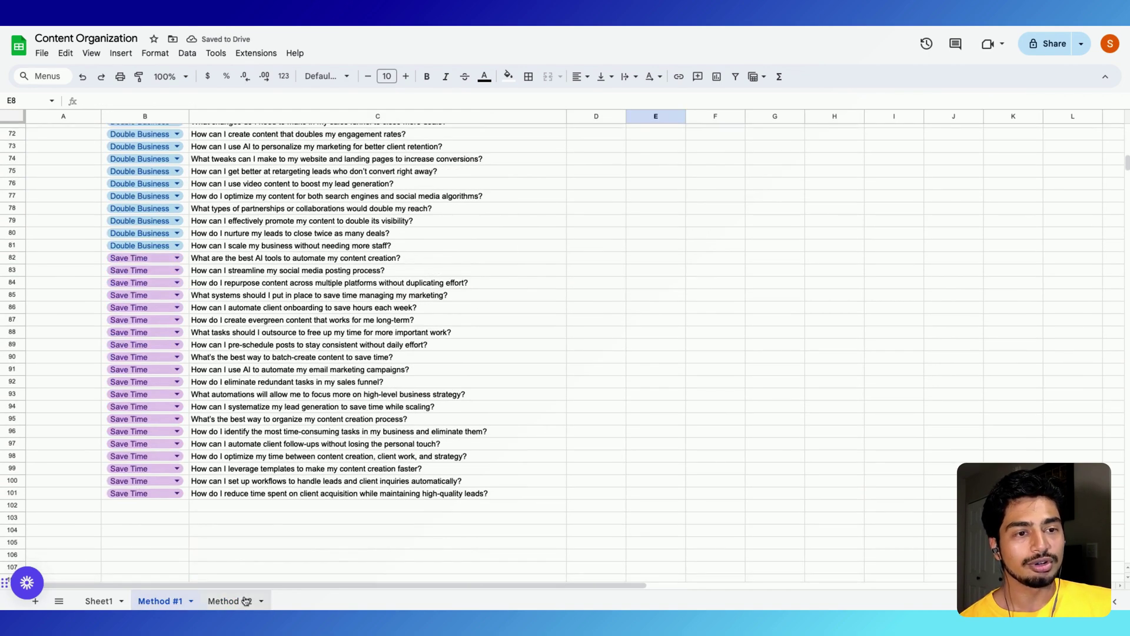
pyautogui.click(231, 601)
pyautogui.scroll(-6, 189, 310)
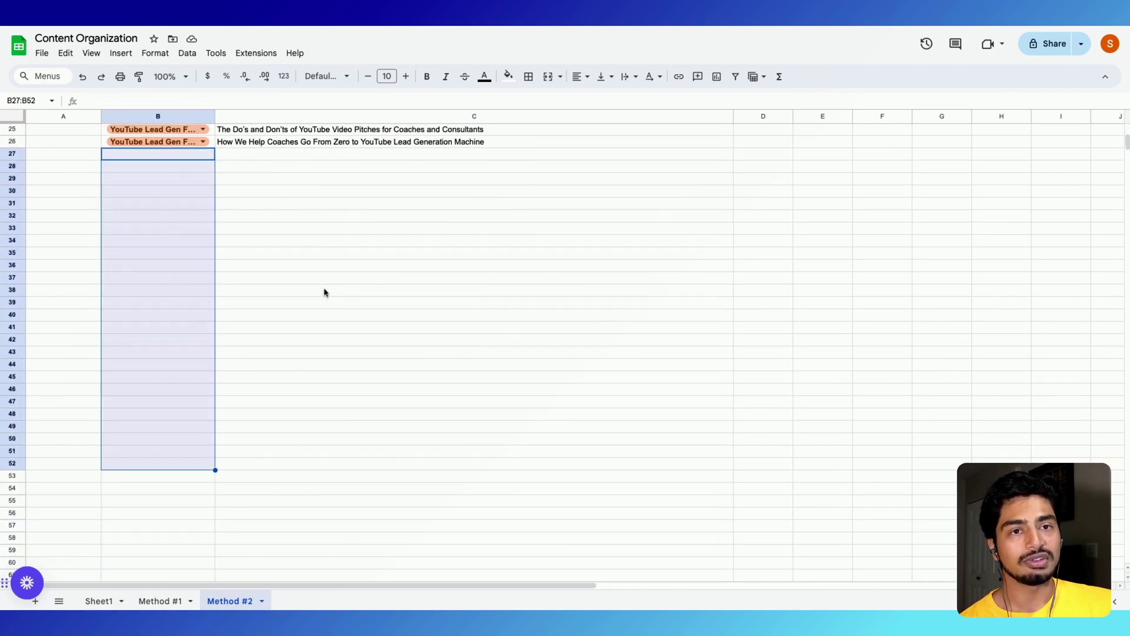
pyautogui.click(352, 282)
pyautogui.scroll(8, 359, 281)
# Switch to ChatGPT and look through the AI Content Infrastructure and Conversion Mechanisms ideas to the end of the response.
pyautogui.click(404, 27)
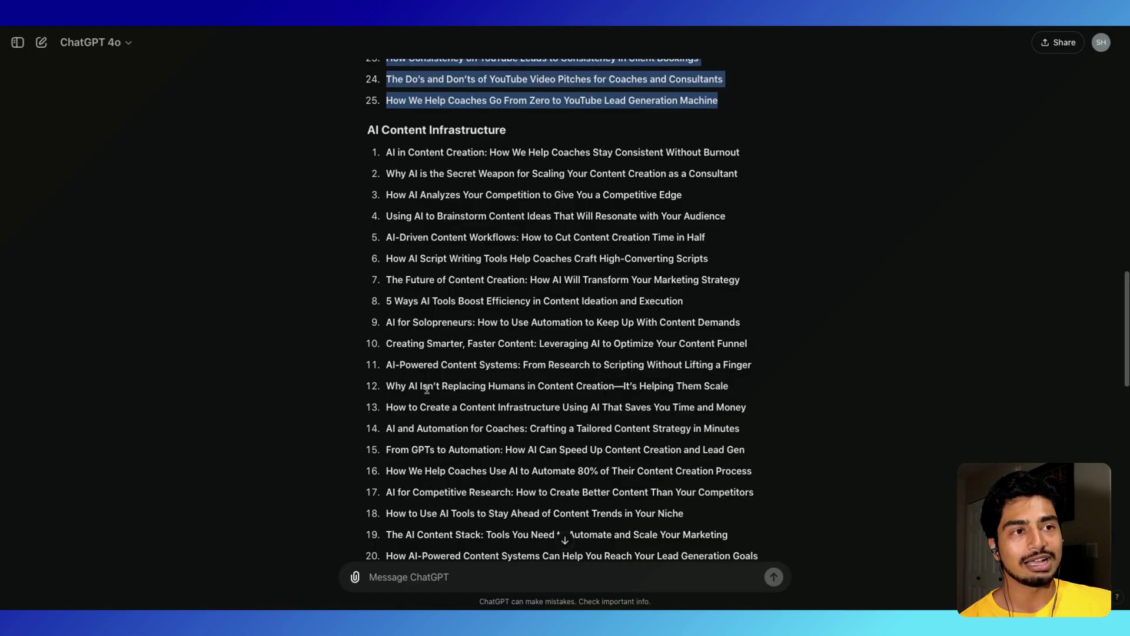
pyautogui.scroll(-8, 426, 388)
pyautogui.scroll(-5, 426, 388)
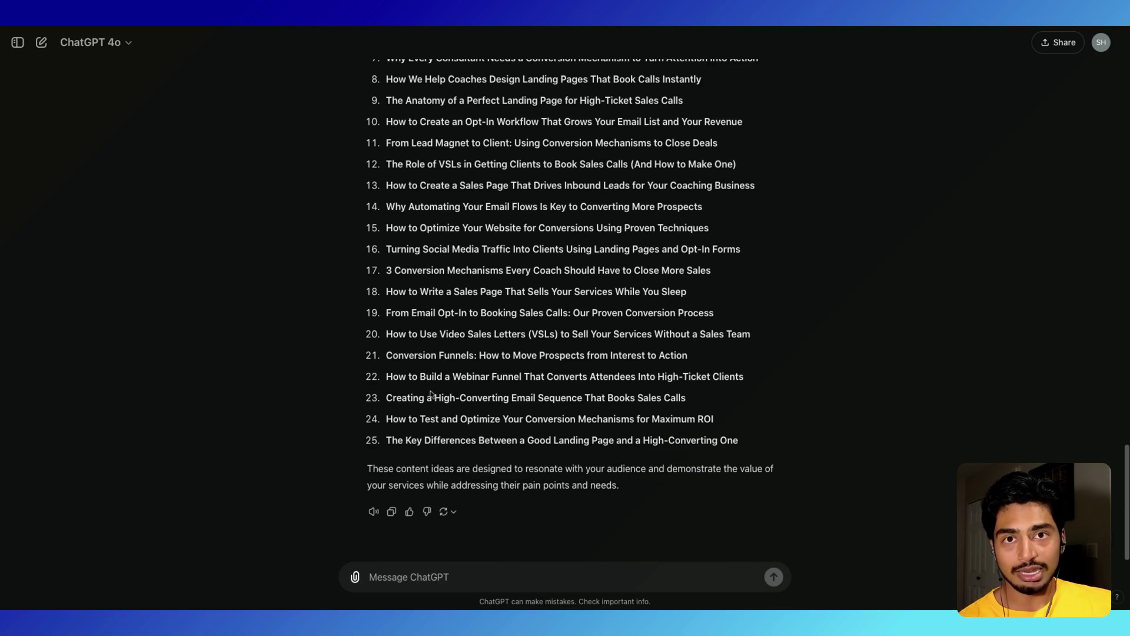
# Switch to the whiteboard and review the Method #1 and Method #2 diagrams along with the client result videos and payment list.
pyautogui.click(356, 27)
pyautogui.scroll(-5, 469, 326)
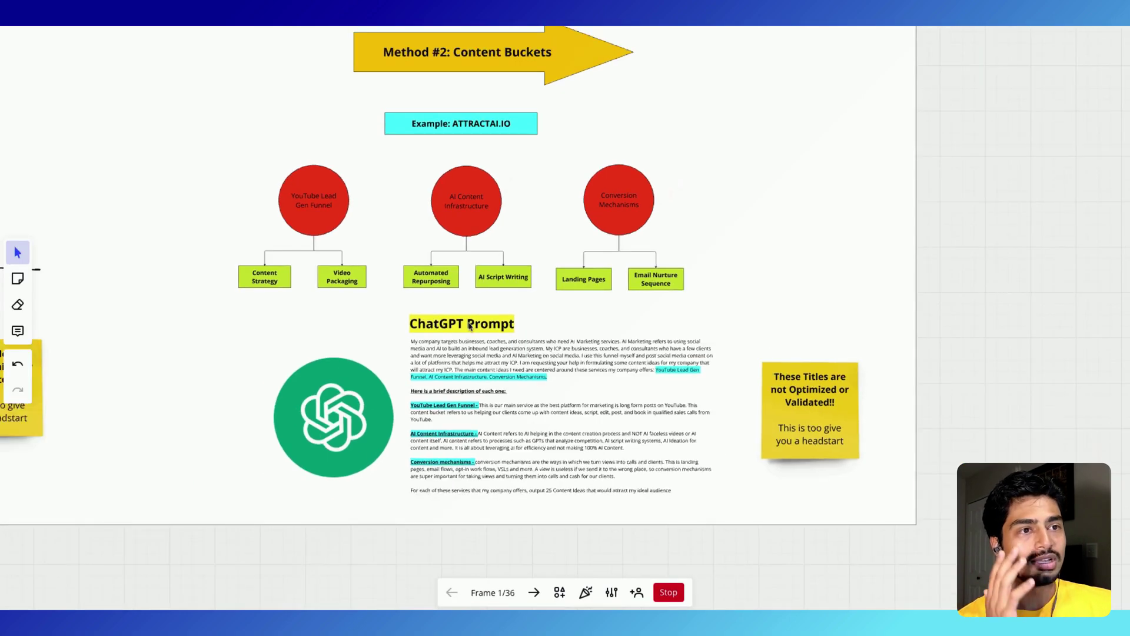
pyautogui.scroll(-5, 488, 334)
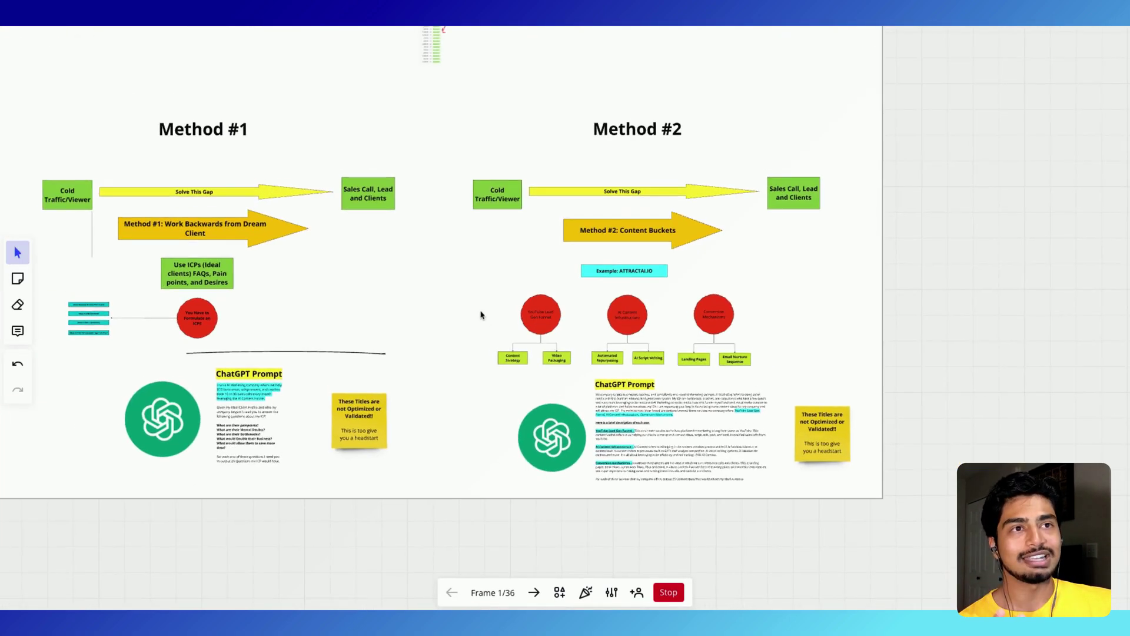
pyautogui.click(525, 223)
pyautogui.scroll(10, 526, 223)
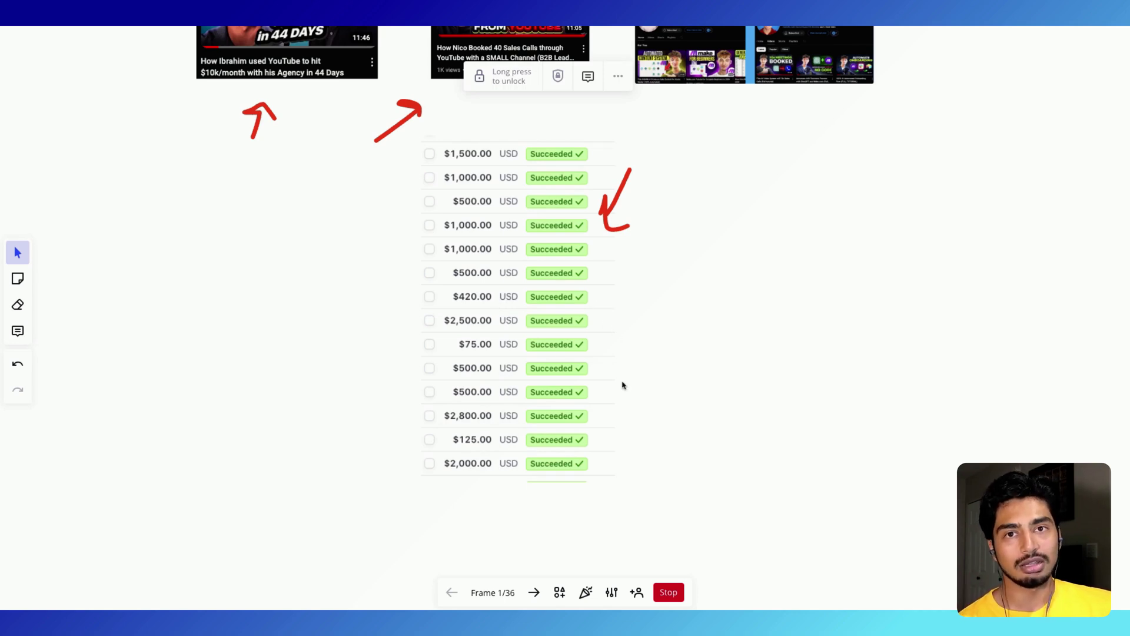
pyautogui.scroll(-1, 621, 383)
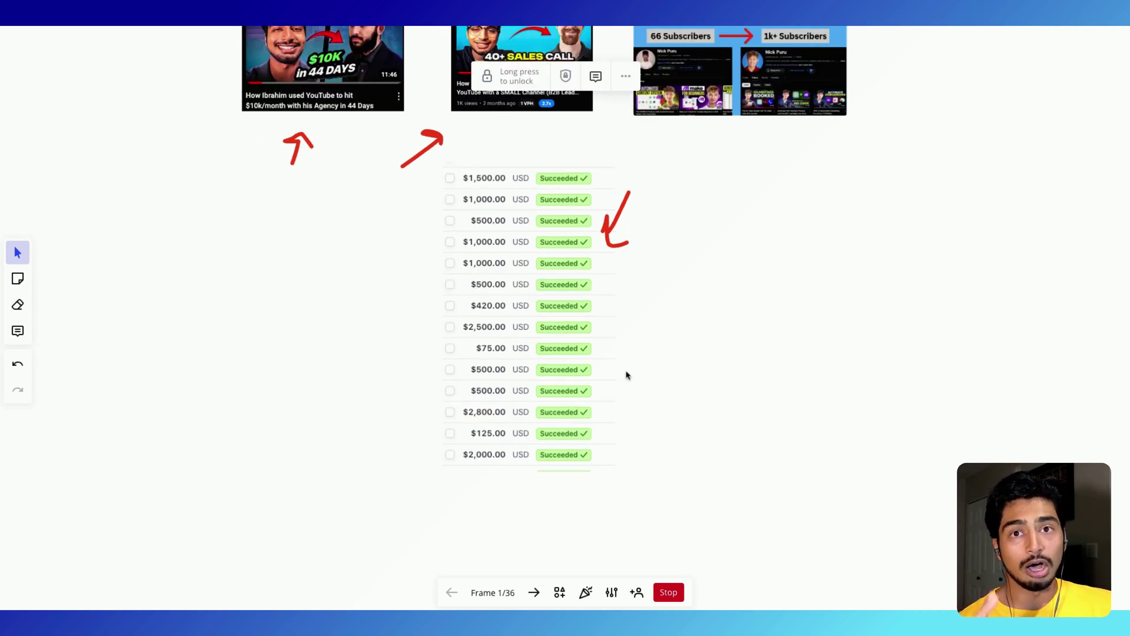
pyautogui.scroll(-10, 626, 376)
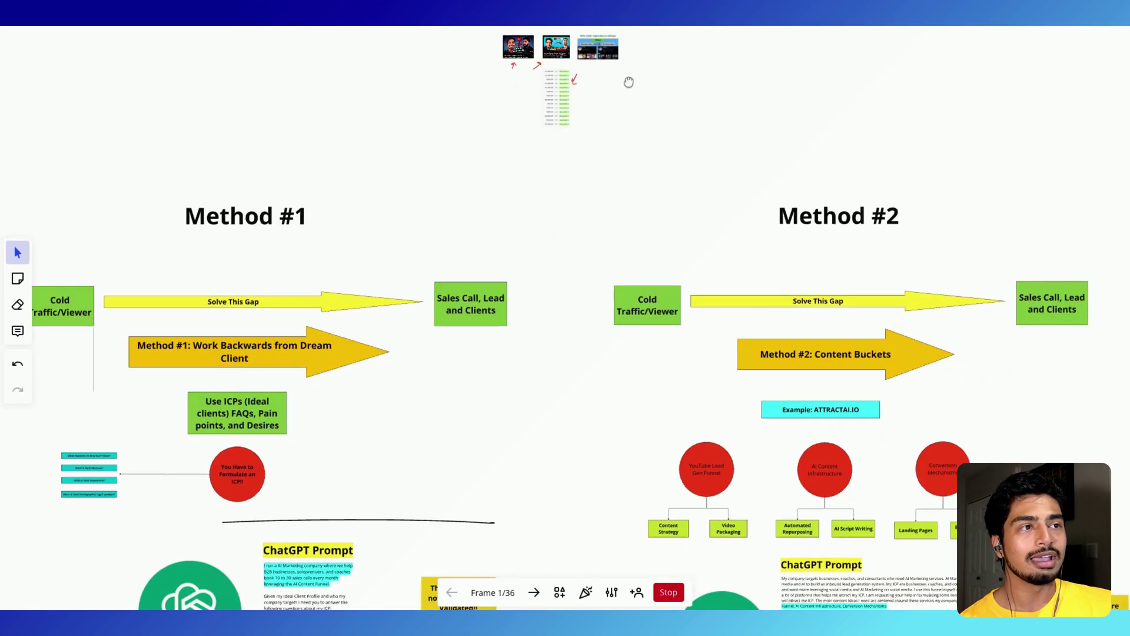
pyautogui.scroll(5, 572, 187)
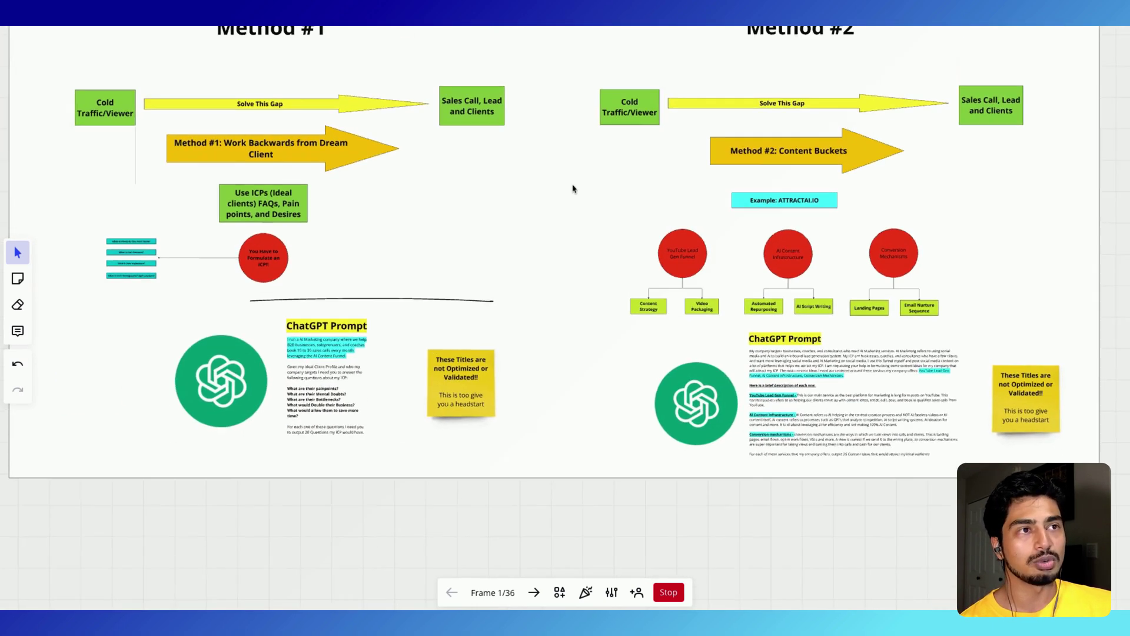